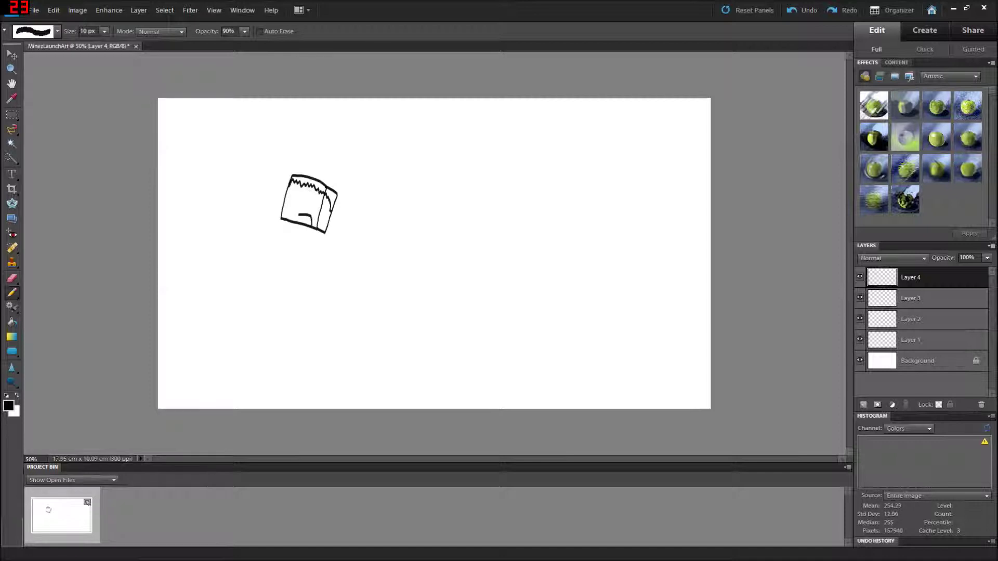
# Thin the bottom outline of the character's head with the Eraser at 10 px
pyautogui.press('z')
pyautogui.click(271, 189)
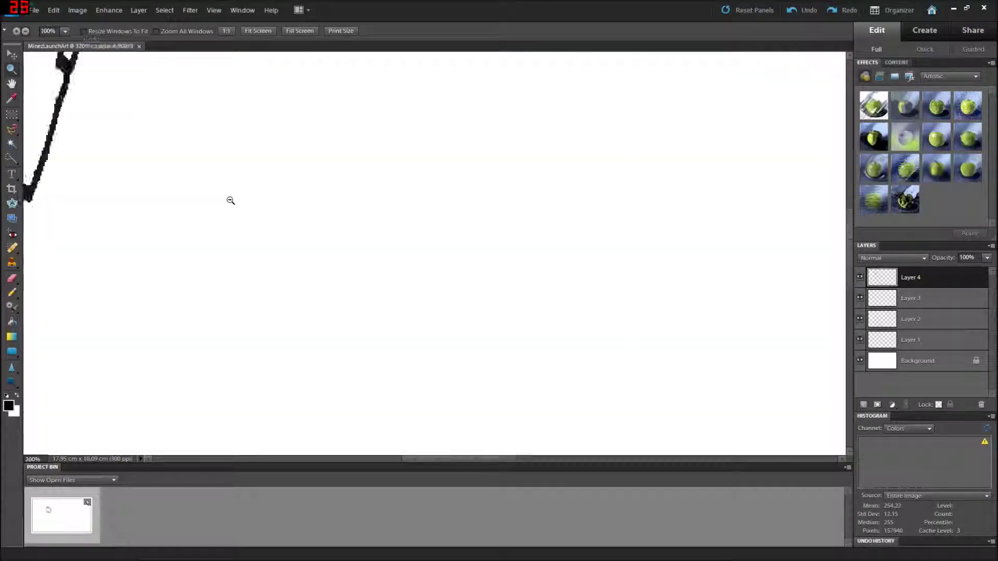
pyautogui.click(165, 136)
pyautogui.click(166, 136)
pyautogui.press('e')
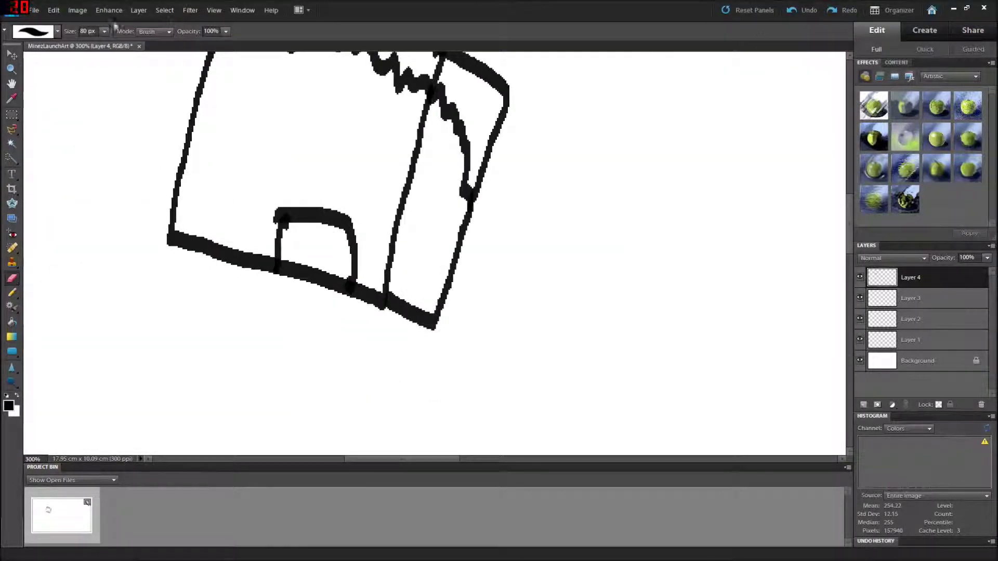
pyautogui.scroll(3, 248, 297)
# Draw an angular pair of glasses across the face with the Pencil and erase the head outlines crossing it
pyautogui.press('n')
pyautogui.moveTo(195, 151)
pyautogui.mouseDown()
pyautogui.moveTo(434, 228)
pyautogui.moveTo(223, 231)
pyautogui.mouseUp()
pyautogui.moveTo(177, 208); pyautogui.dragTo(224, 229)
pyautogui.moveTo(197, 150); pyautogui.dragTo(180, 211)
pyautogui.press('e')
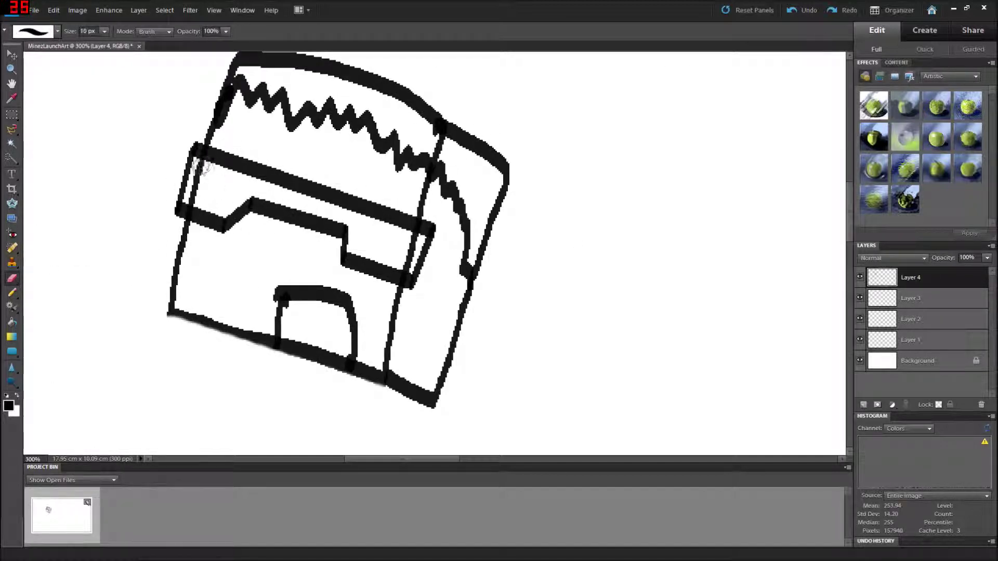
# Draw a small tongue inside the mouth and two slanted eyebrows above the glasses, using a 4 px Pencil for the eyebrows
pyautogui.press('n')
pyautogui.moveTo(355, 348); pyautogui.dragTo(321, 351)
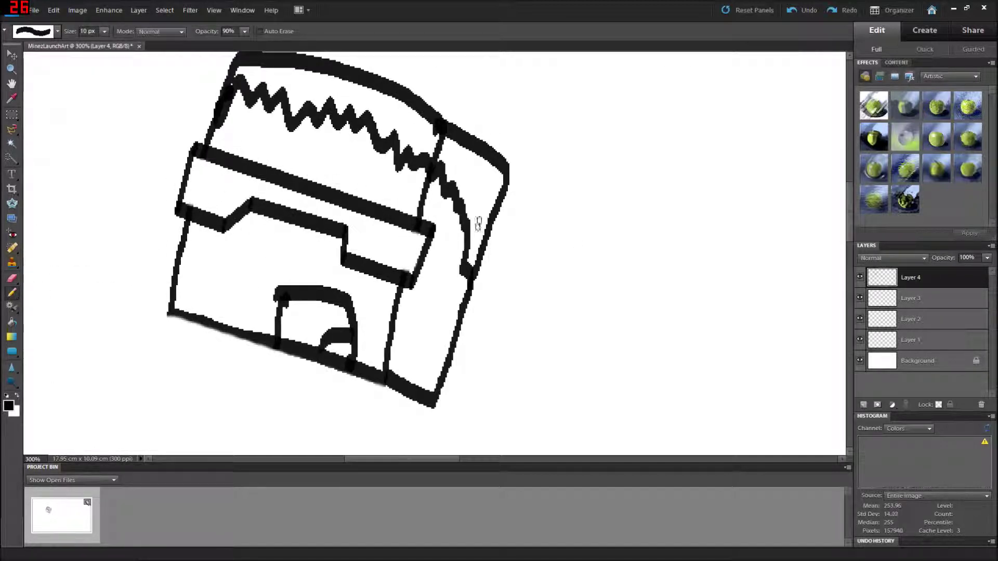
pyautogui.press('[')
pyautogui.press('[')
pyautogui.moveTo(263, 118)
pyautogui.mouseDown()
pyautogui.moveTo(232, 138)
pyautogui.moveTo(265, 124)
pyautogui.mouseUp()
pyautogui.moveTo(370, 155)
pyautogui.mouseDown()
pyautogui.moveTo(359, 174)
pyautogui.moveTo(371, 156)
pyautogui.mouseUp()
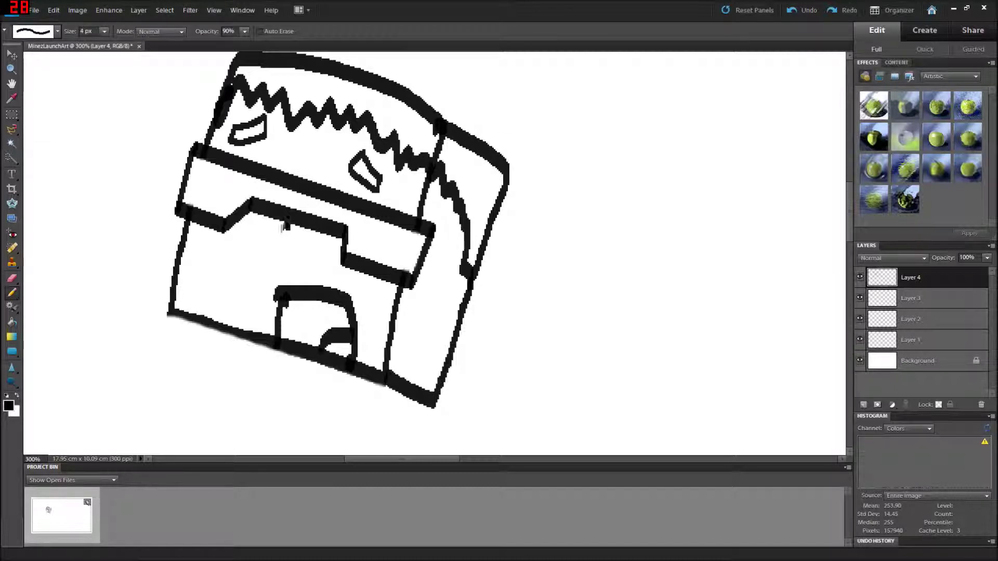
# Draw the side piece of the glasses across the side of the head, redoing the strokes that miss
pyautogui.moveTo(447, 226); pyautogui.dragTo(440, 286)
pyautogui.moveTo(449, 263); pyautogui.dragTo(424, 278)
pyautogui.hotkey('ctrl', 'z')
pyautogui.hotkey('ctrl', 'z')
pyautogui.moveTo(460, 216); pyautogui.dragTo(436, 260)
# Draw a bent, rounded arm directly below the head with the Pencil at 10 px
pyautogui.scroll(-5, 436, 197)
pyautogui.press('z')
pyautogui.keyDown('alt'); pyautogui.click(224, 157); pyautogui.keyUp('alt')
pyautogui.keyDown('alt'); pyautogui.click(223, 157); pyautogui.keyUp('alt')
pyautogui.press('n')
pyautogui.press(']')
pyautogui.press(']')
pyautogui.press(']')
pyautogui.press(']')
pyautogui.press(']')
pyautogui.press(']')
pyautogui.moveTo(430, 223)
pyautogui.mouseDown()
pyautogui.moveTo(389, 239)
pyautogui.moveTo(372, 232)
pyautogui.mouseUp()
pyautogui.click(789, 15)
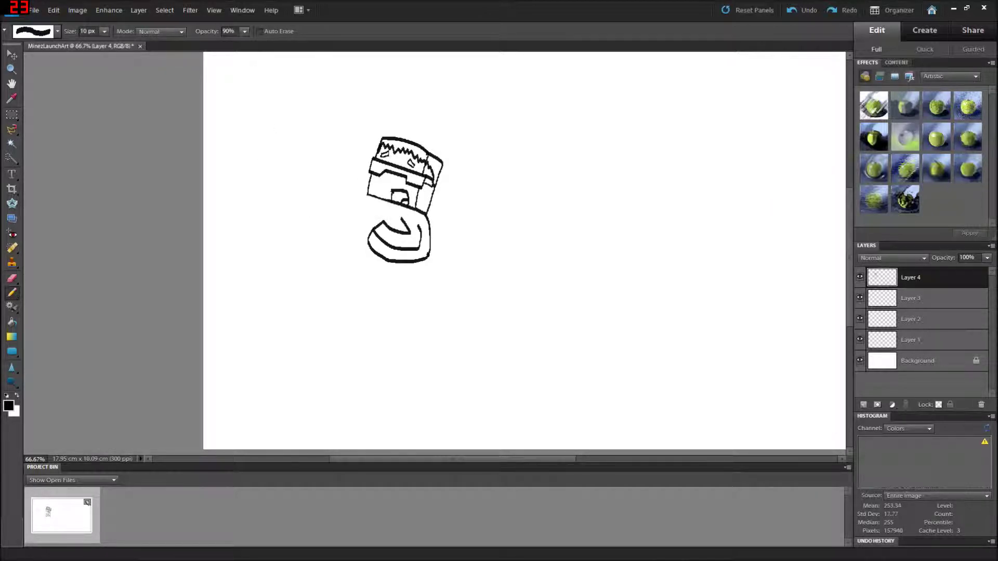
# Draw the character's slanted torso below the head, behind the bent arm, and undo the surplus line
pyautogui.scroll(1, 332, 200)
pyautogui.moveTo(385, 138)
pyautogui.mouseDown()
pyautogui.moveTo(347, 197)
pyautogui.moveTo(364, 240)
pyautogui.mouseUp()
pyautogui.hotkey('ctrl', 'z')
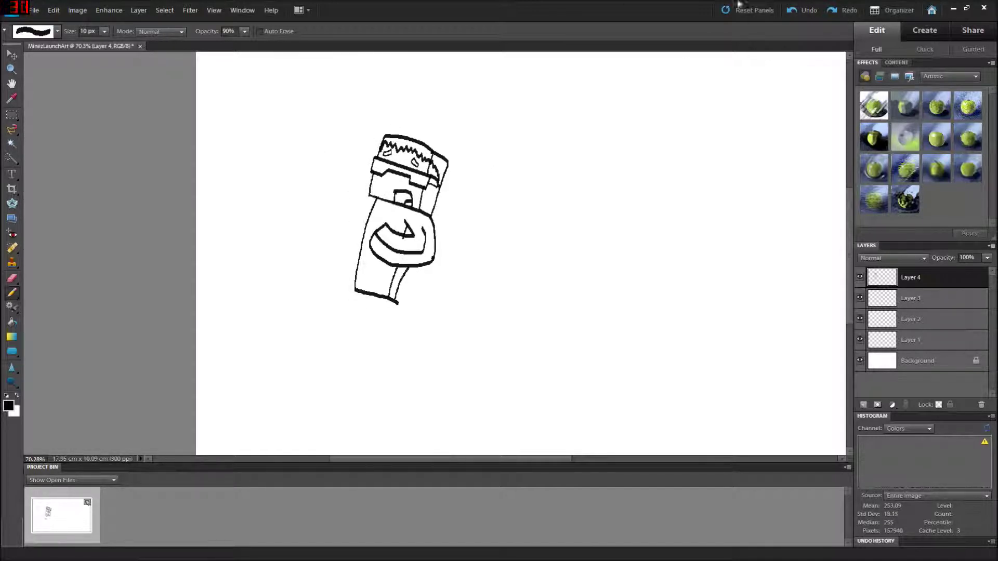
pyautogui.click(797, 11)
# Draw the character's rear leg, bent at the knee, extending from the lower edge of the torso
pyautogui.moveTo(355, 289); pyautogui.dragTo(310, 344)
pyautogui.hotkey('ctrl', 'z')
pyautogui.moveTo(355, 289); pyautogui.dragTo(330, 353)
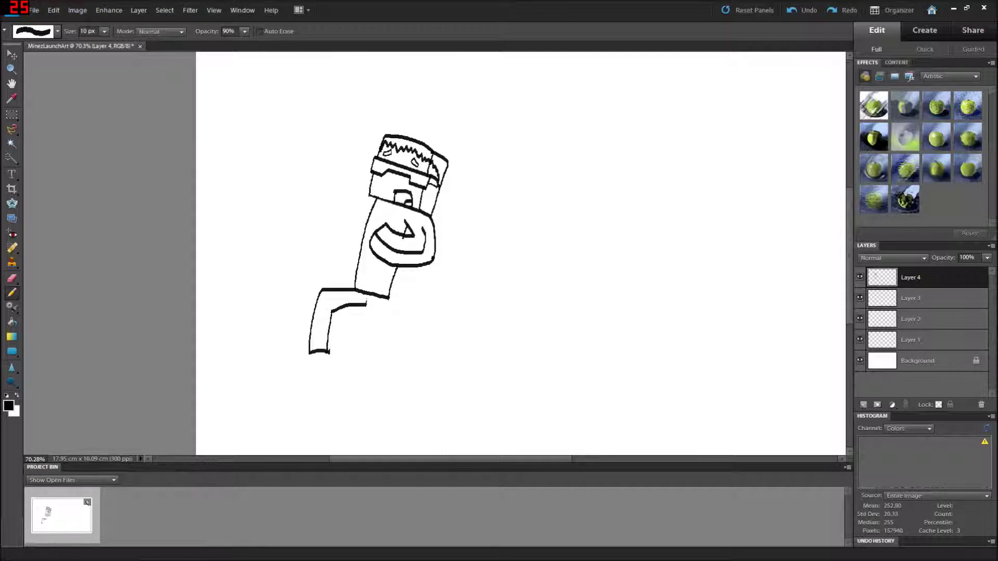
# Draw the second bent leg with its shoe line and add the side edge of the first leg
pyautogui.moveTo(366, 303); pyautogui.dragTo(398, 362)
pyautogui.hotkey('ctrl', 'z')
pyautogui.hotkey('ctrl', 'z')
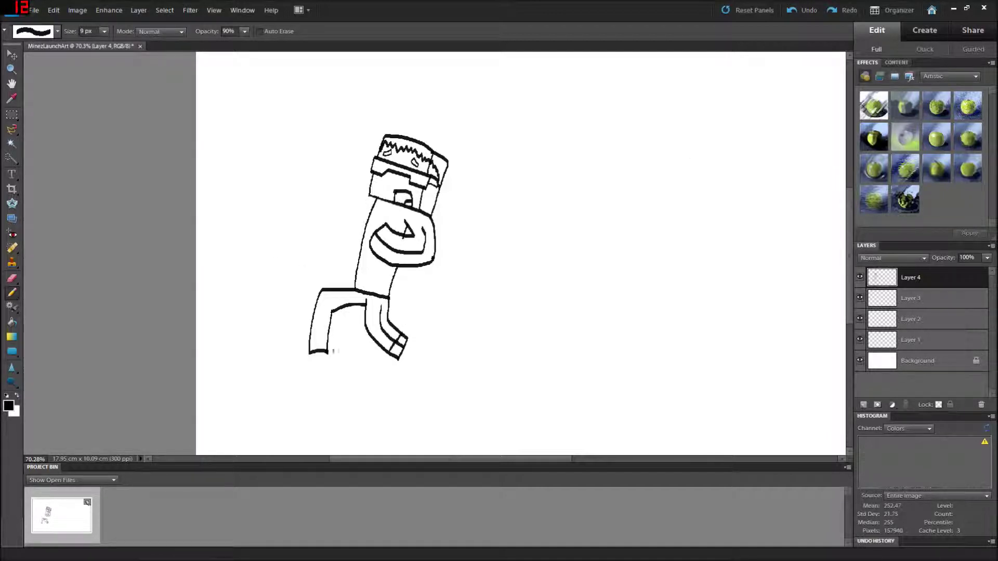
pyautogui.hotkey('ctrl', 'z')
pyautogui.moveTo(350, 307); pyautogui.dragTo(334, 349)
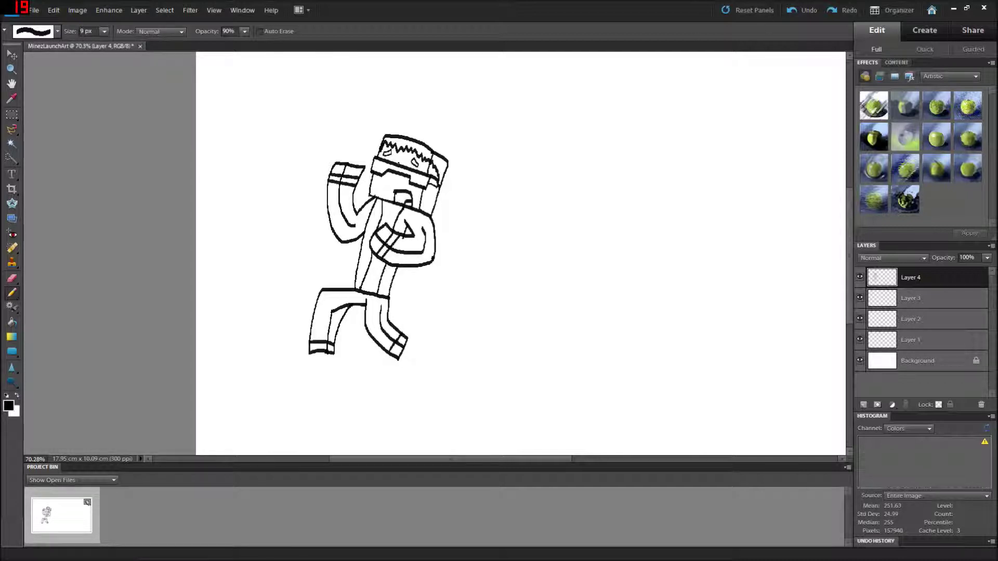
# Draw thin collar lines on the character's chest above the bent arm with a 3 px Pencil
pyautogui.press('z')
pyautogui.click(372, 230)
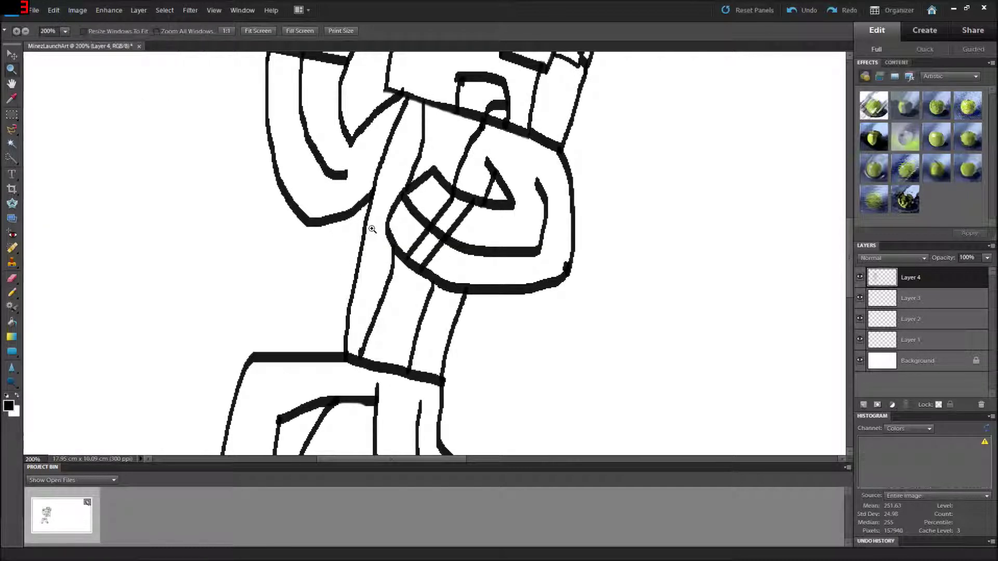
pyautogui.press('n')
pyautogui.moveTo(437, 105)
pyautogui.mouseDown()
pyautogui.moveTo(462, 136)
pyautogui.moveTo(467, 121)
pyautogui.moveTo(437, 130)
pyautogui.moveTo(465, 120)
pyautogui.moveTo(432, 165)
pyautogui.moveTo(450, 182)
pyautogui.mouseUp()
pyautogui.hotkey('ctrl', 'z')
pyautogui.hotkey('ctrl', 'z')
pyautogui.press('[')
pyautogui.press('[')
pyautogui.moveTo(465, 105)
pyautogui.mouseDown()
pyautogui.moveTo(435, 156)
pyautogui.moveTo(444, 182)
pyautogui.mouseUp()
# Clean up the overlapping outline around the character's legs with the Eraser
pyautogui.scroll(3, 205, 270)
pyautogui.scroll(-4, 372, 216)
pyautogui.scroll(-4, 372, 215)
pyautogui.press('e')
pyautogui.moveTo(337, 280); pyautogui.dragTo(294, 336)
# Set the Pencil to 15 px and try a ground line from the canvas's left edge to the character's leg
pyautogui.press('n')
pyautogui.scroll(-3, 412, 287)
pyautogui.press(']')
pyautogui.press(']')
pyautogui.press(']')
pyautogui.press(']')
pyautogui.press(']')
pyautogui.press(']')
pyautogui.press(']')
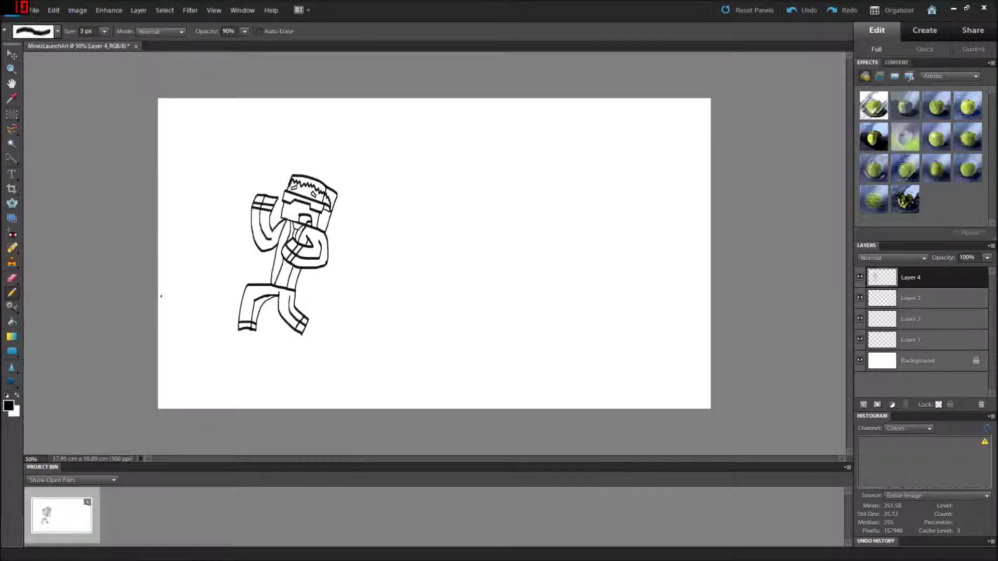
pyautogui.moveTo(158, 319); pyautogui.dragTo(240, 316)
pyautogui.hotkey('ctrl', 'z')
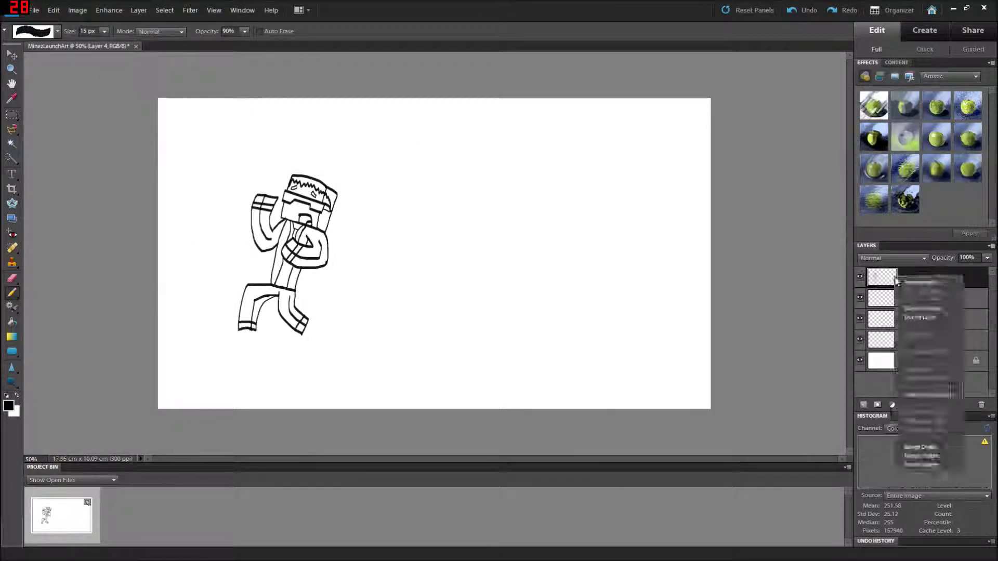
# Rename Layer 4 to "Minecraft Guy" and Layer 3 to "Grass/OtherBackgroundParts"
pyautogui.doubleClick(893, 280)
pyautogui.write('Minecraft Guy')
pyautogui.press('Return')
pyautogui.doubleClick(882, 298)
pyautogui.press('BackSpace')
pyautogui.write('Grass/OtherBackgroundParts')
pyautogui.press('Return')
# Draw a straight ground line across the full canvas width and move the grass layer above Minecraft Guy
pyautogui.click(159, 318)
pyautogui.keyDown('shift'); pyautogui.click(709, 326); pyautogui.keyUp('shift')
pyautogui.moveTo(889, 297); pyautogui.dragTo(892, 271)
# Erase the parts of the straight ground line around the character's legs
pyautogui.press('e')
pyautogui.scroll(4, 280, 317)
pyautogui.moveTo(93, 315); pyautogui.dragTo(162, 308)
pyautogui.press(']')
pyautogui.moveTo(364, 318); pyautogui.dragTo(270, 312)
pyautogui.scroll(-3, 270, 312)
# Draw a jagged grass line across the whole canvas, leaving gaps where the character's legs are
pyautogui.press('n')
pyautogui.moveTo(143, 292); pyautogui.dragTo(255, 285)
pyautogui.moveTo(343, 286); pyautogui.dragTo(843, 297)
pyautogui.hscroll(3, 780, 296)
pyautogui.moveTo(669, 291); pyautogui.dragTo(724, 290)
# Erase the straight guide line below the jagged grass with the Eraser at 45 px
pyautogui.press('e')
pyautogui.click(703, 315)
pyautogui.keyDown('shift'); pyautogui.click(182, 315); pyautogui.keyUp('shift')
pyautogui.scroll(1, 364, 239)
pyautogui.scroll(-2, 364, 239)
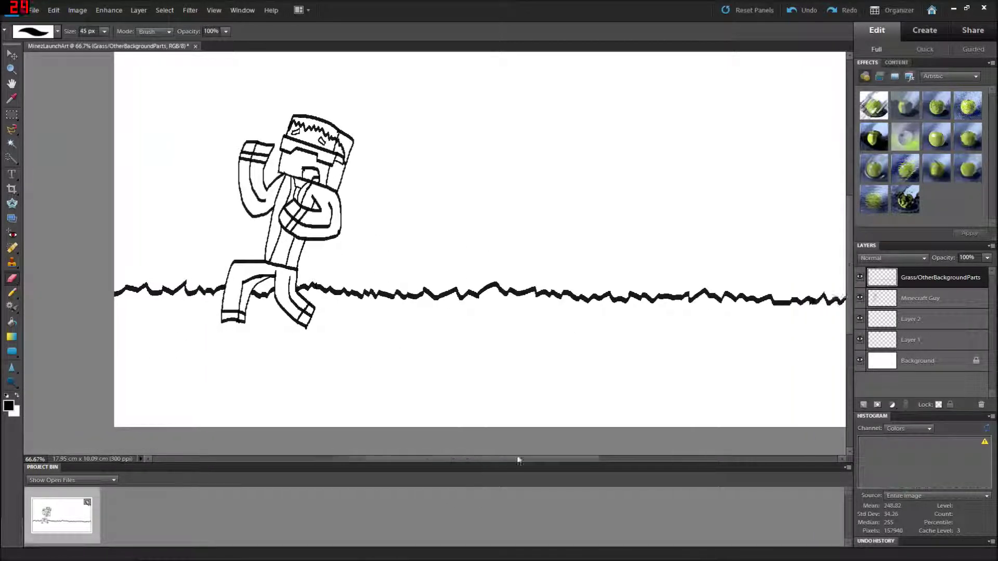
# Move the grass layer below Minecraft Guy and Layer 2, and rename Layer 2 to "ZOMBIES!"
pyautogui.hotkey('ctrl', '[')
pyautogui.hotkey('ctrl', 'shift', 'n')
pyautogui.write('ZOMBIES!')
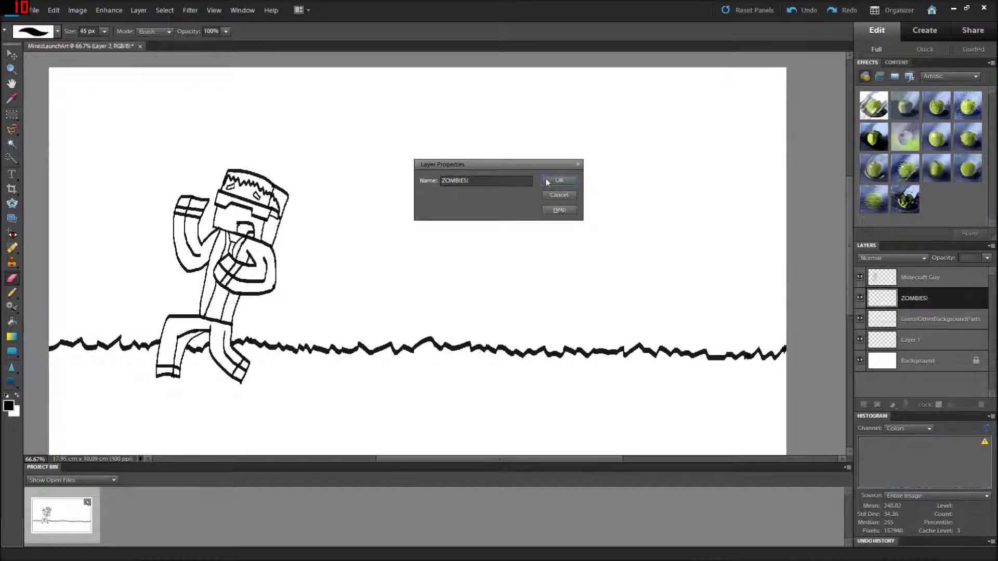
pyautogui.press('Return')
# Draw a blocky zombie head with a jagged hairline to the right of the running character
pyautogui.press('n')
pyautogui.scroll(-1, 379, 397)
pyautogui.hotkey('ctrl', 'z')
pyautogui.press('[')
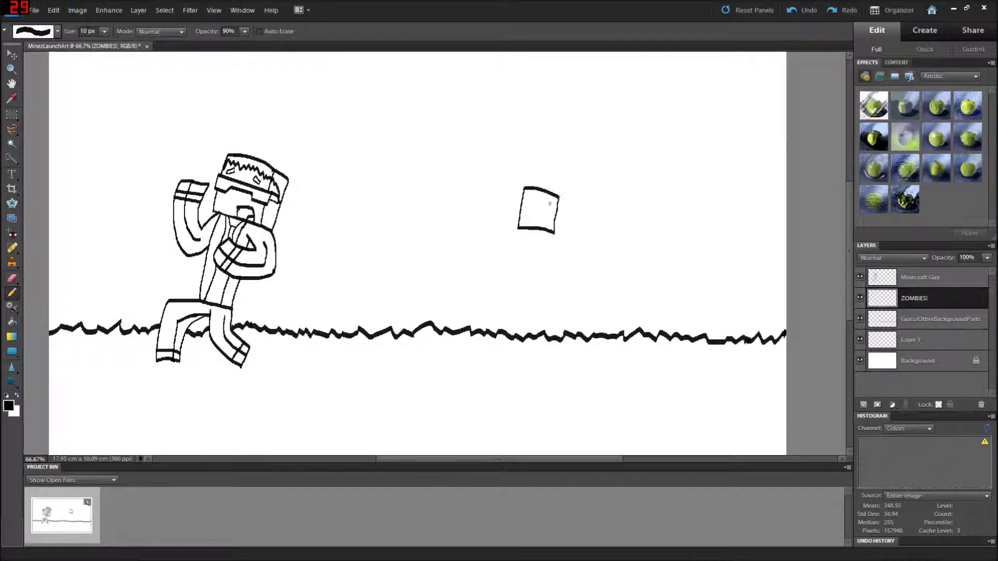
pyautogui.press('[')
pyautogui.scroll(3, 549, 213)
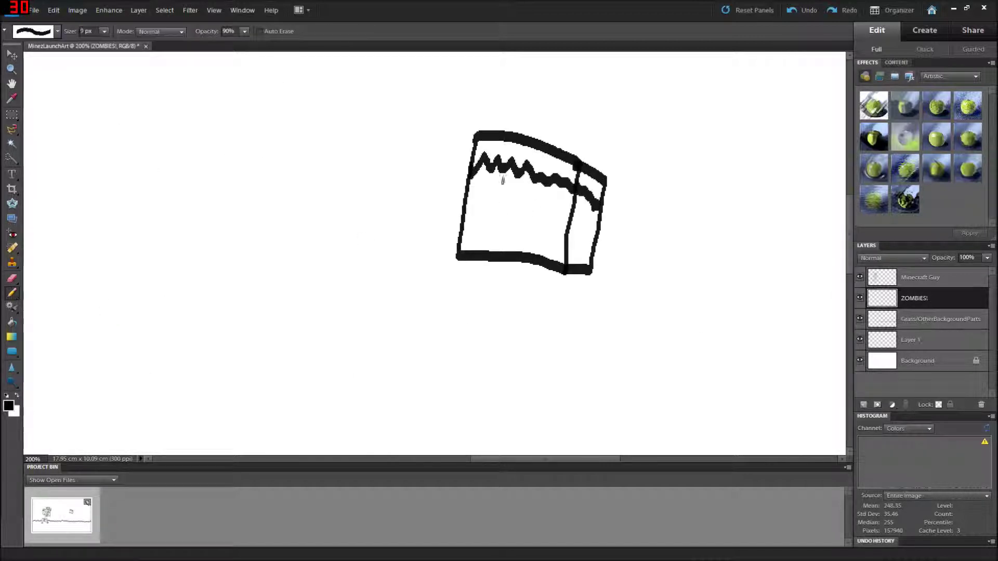
# Draw the zombie's angry eyes and mouth with a 7 px Pencil and thin the head's bottom outline with the Eraser
pyautogui.moveTo(487, 181); pyautogui.dragTo(489, 181)
pyautogui.moveTo(565, 195); pyautogui.dragTo(564, 197)
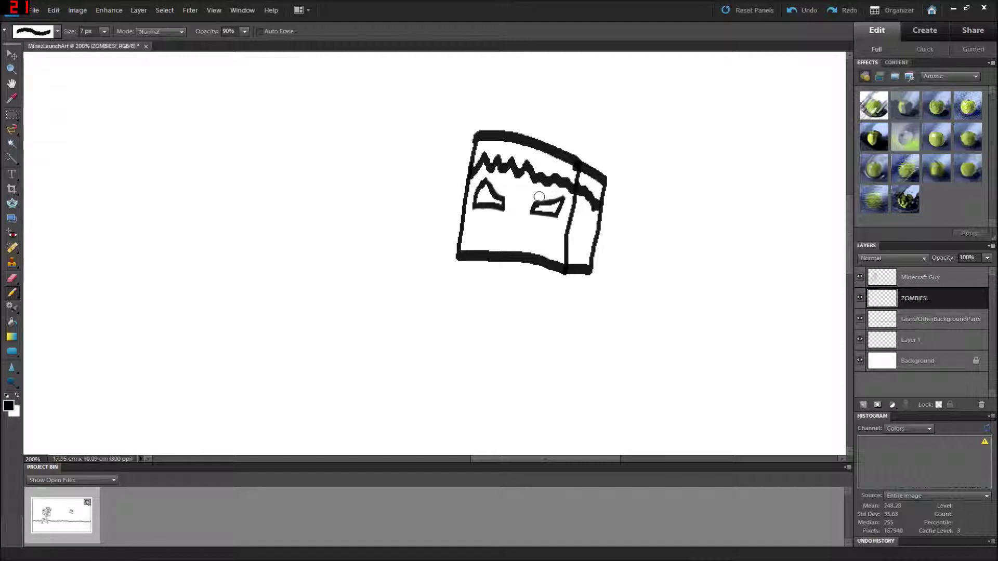
pyautogui.press('e')
pyautogui.moveTo(561, 257)
pyautogui.mouseDown()
pyautogui.moveTo(471, 254)
pyautogui.moveTo(528, 252)
pyautogui.moveTo(534, 237)
pyautogui.moveTo(501, 240)
pyautogui.mouseUp()
pyautogui.click(11, 293)
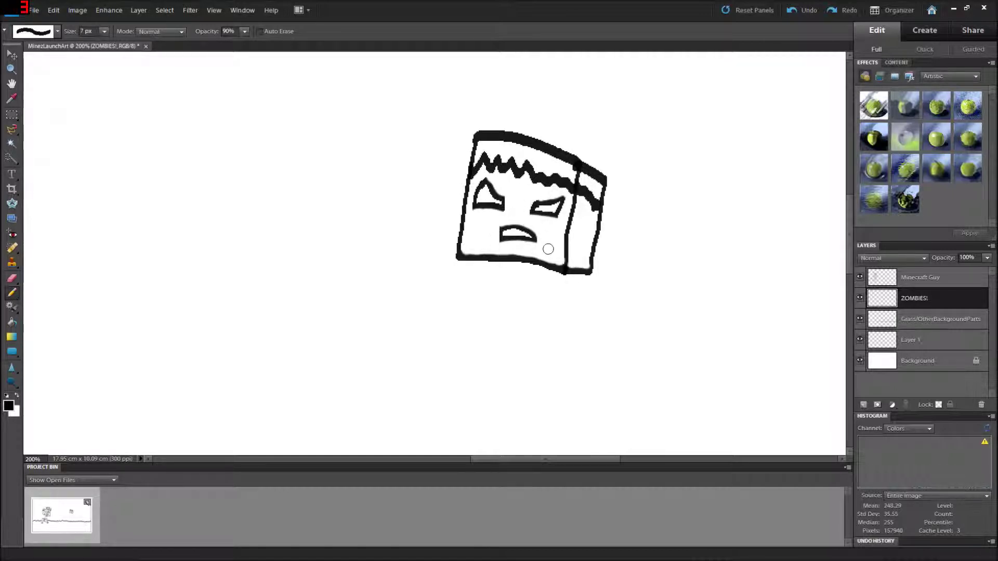
# Draw the zombie's torso side, torn collar and outstretched arms below its head with the 7 px Pencil
pyautogui.scroll(-1, 548, 249)
pyautogui.scroll(-1, 495, 285)
pyautogui.scroll(1, 442, 245)
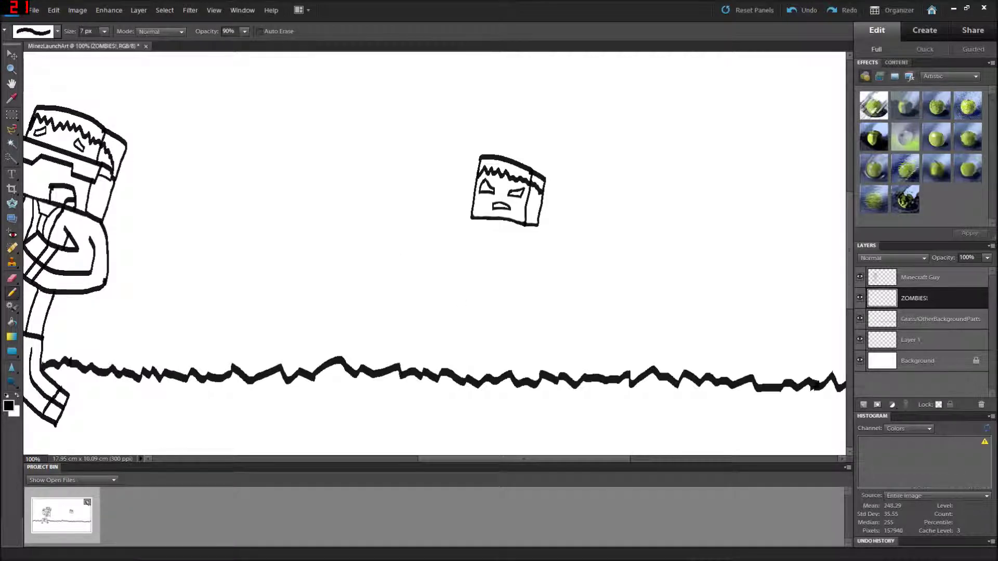
pyautogui.hotkey('ctrl', 'z')
pyautogui.moveTo(475, 220); pyautogui.dragTo(473, 291)
pyautogui.moveTo(457, 231); pyautogui.dragTo(521, 250)
pyautogui.moveTo(455, 263); pyautogui.dragTo(520, 265)
pyautogui.click(794, 11)
pyautogui.click(793, 11)
pyautogui.moveTo(459, 227)
pyautogui.mouseDown()
pyautogui.moveTo(525, 236)
pyautogui.moveTo(467, 248)
pyautogui.mouseUp()
pyautogui.click(793, 12)
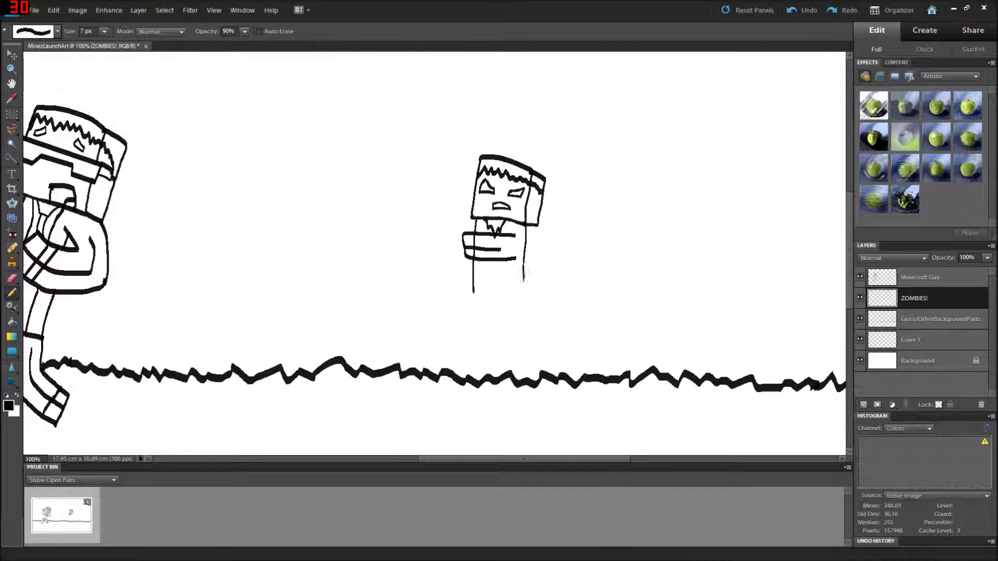
# Erase the torso line crossing the zombie's arms and draw a jagged sleeve edge with a 3 px Pencil
pyautogui.press('z')
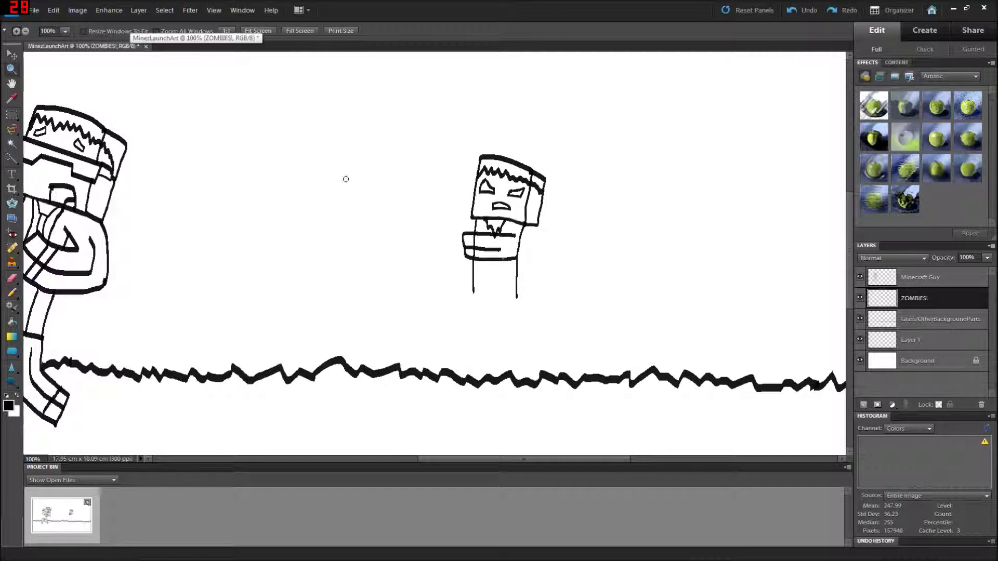
pyautogui.click(457, 239)
pyautogui.click(457, 238)
pyautogui.click(457, 239)
pyautogui.moveTo(533, 271)
pyautogui.mouseDown()
pyautogui.moveTo(446, 267)
pyautogui.moveTo(623, 259)
pyautogui.mouseUp()
pyautogui.press('n')
pyautogui.press('[')
pyautogui.press('[')
pyautogui.moveTo(580, 218)
pyautogui.mouseDown()
pyautogui.moveTo(580, 309)
pyautogui.moveTo(570, 262)
pyautogui.moveTo(567, 308)
pyautogui.mouseUp()
pyautogui.hotkey('ctrl', 'z')
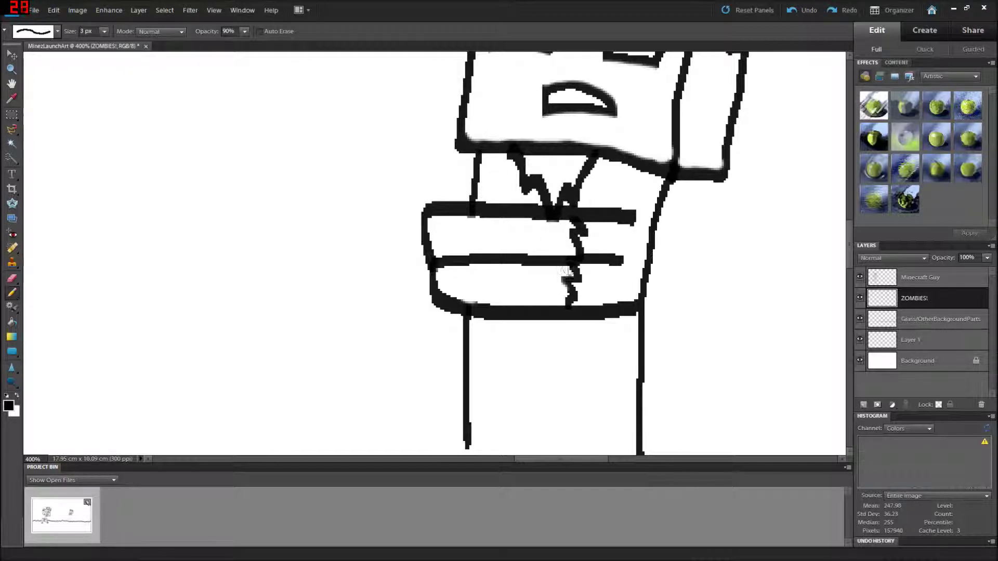
# Draw a torn, jagged shirt hem across the bottom of the zombie's torso with a 6 px Pencil
pyautogui.scroll(-3, 481, 291)
pyautogui.press(']')
pyautogui.press(']')
pyautogui.press(']')
pyautogui.moveTo(467, 297)
pyautogui.mouseDown()
pyautogui.moveTo(607, 315)
pyautogui.moveTo(520, 295)
pyautogui.moveTo(608, 309)
pyautogui.moveTo(625, 297)
pyautogui.moveTo(643, 311)
pyautogui.mouseUp()
pyautogui.hotkey('ctrl', 'z')
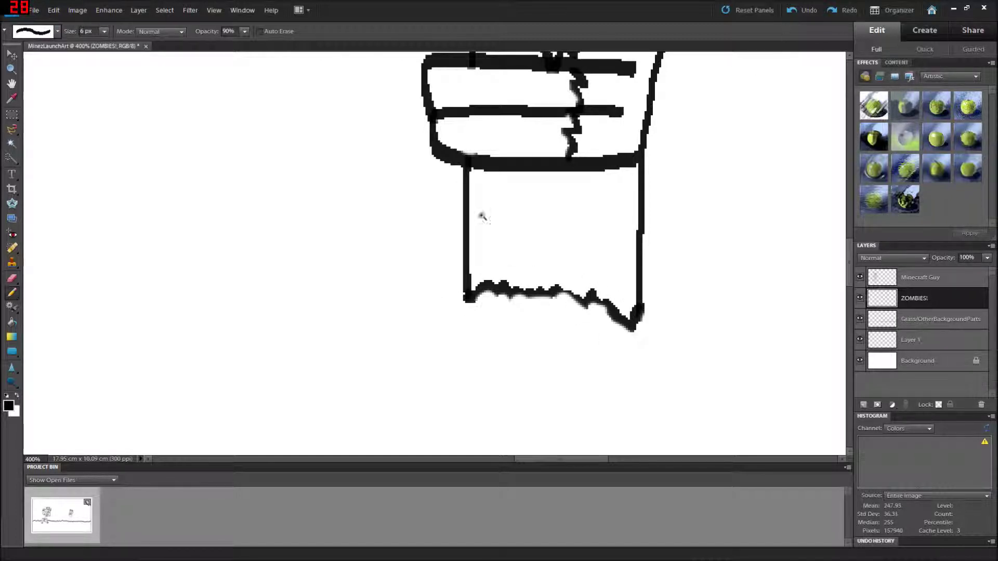
# Try to draw a curved leg outline below the zombie's torn shirt with a 10 px Pencil
pyautogui.press('z')
pyautogui.hotkey('ctrl', '-')
pyautogui.hotkey('ctrl', '-')
pyautogui.hotkey('ctrl', '-')
pyautogui.hotkey('ctrl', '-')
pyautogui.hotkey('ctrl', '-')
pyautogui.hotkey('ctrl', '-')
pyautogui.click(541, 303)
pyautogui.press('n')
pyautogui.press(']')
pyautogui.press(']')
pyautogui.press(']')
pyautogui.press(']')
pyautogui.hotkey('ctrl', 'z')
pyautogui.click(801, 10)
pyautogui.moveTo(517, 260); pyautogui.dragTo(487, 303)
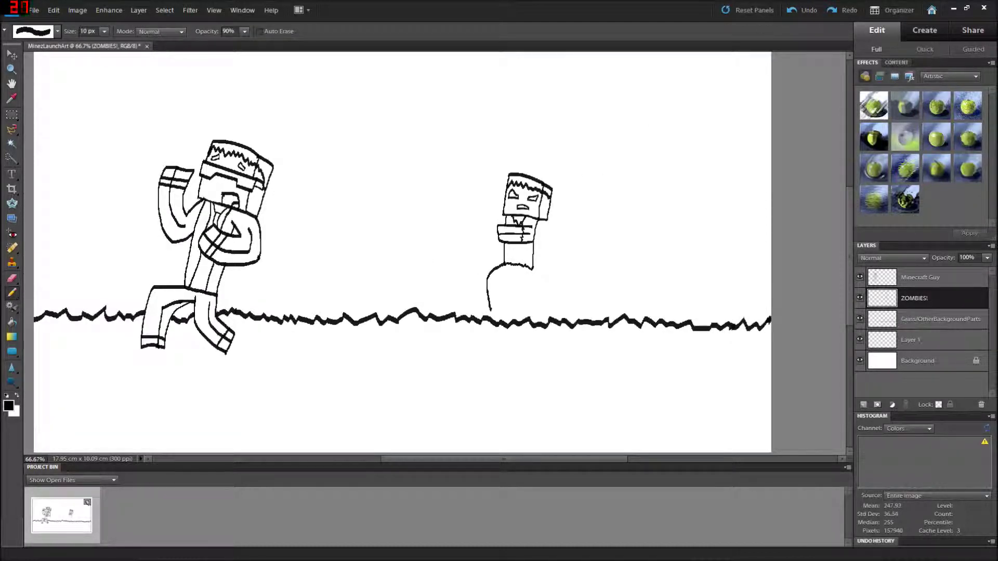
# Erase the unfinished zombie and draw a new blocky head with a jagged hairline using the 10 px Pencil
pyautogui.moveTo(412, 89)
pyautogui.mouseDown()
pyautogui.moveTo(579, 122)
pyautogui.moveTo(646, 189)
pyautogui.mouseUp()
pyautogui.press('e')
pyautogui.moveTo(427, 89); pyautogui.dragTo(310, 189)
pyautogui.press('n')
pyautogui.moveTo(482, 182); pyautogui.dragTo(489, 174)
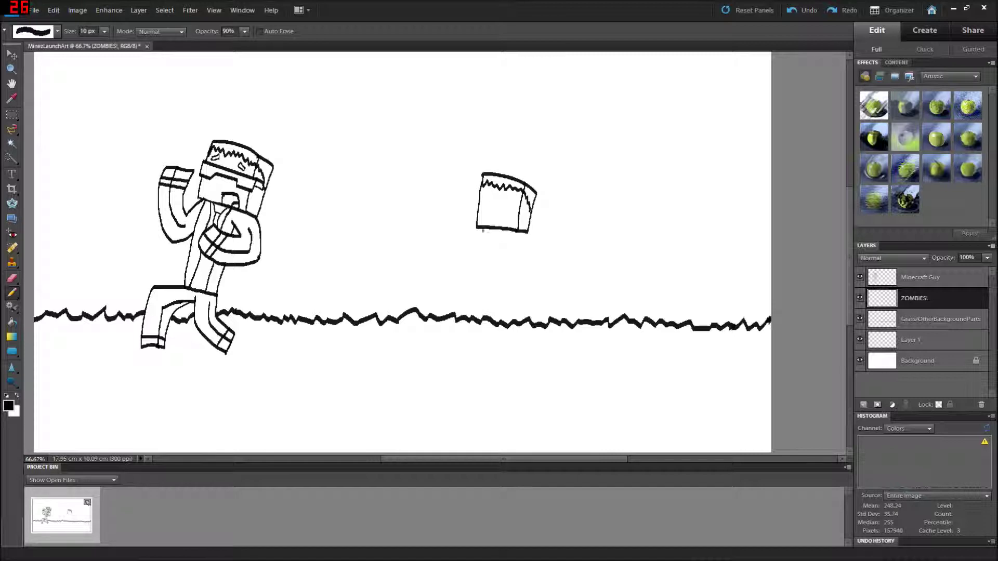
# Draw the zombie's outstretched arms, torso, jagged shirt hem and walking legs below the new head with the 10 px Pencil
pyautogui.moveTo(462, 245); pyautogui.dragTo(496, 246)
pyautogui.moveTo(462, 247); pyautogui.dragTo(500, 260)
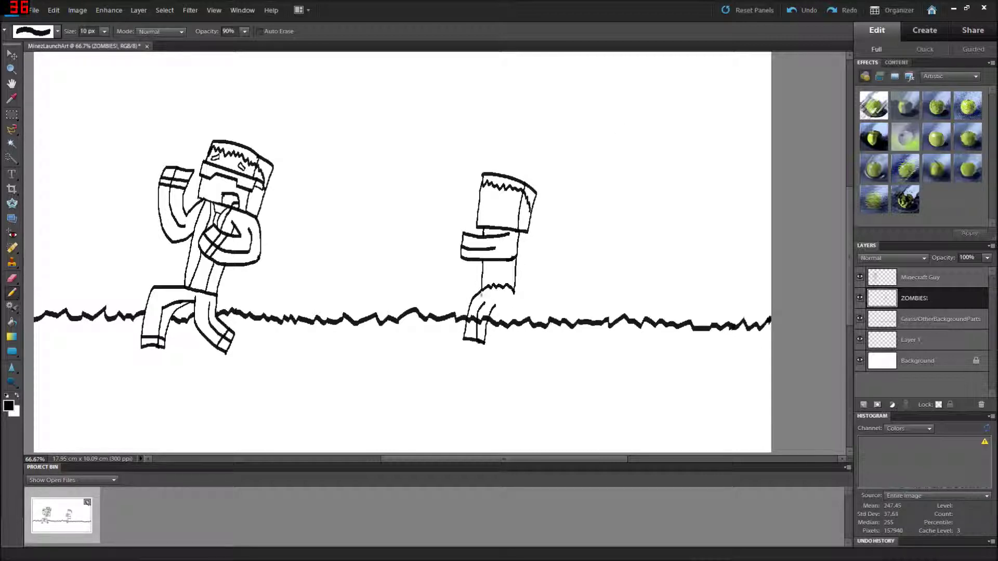
pyautogui.press('e')
pyautogui.scroll(2, 490, 328)
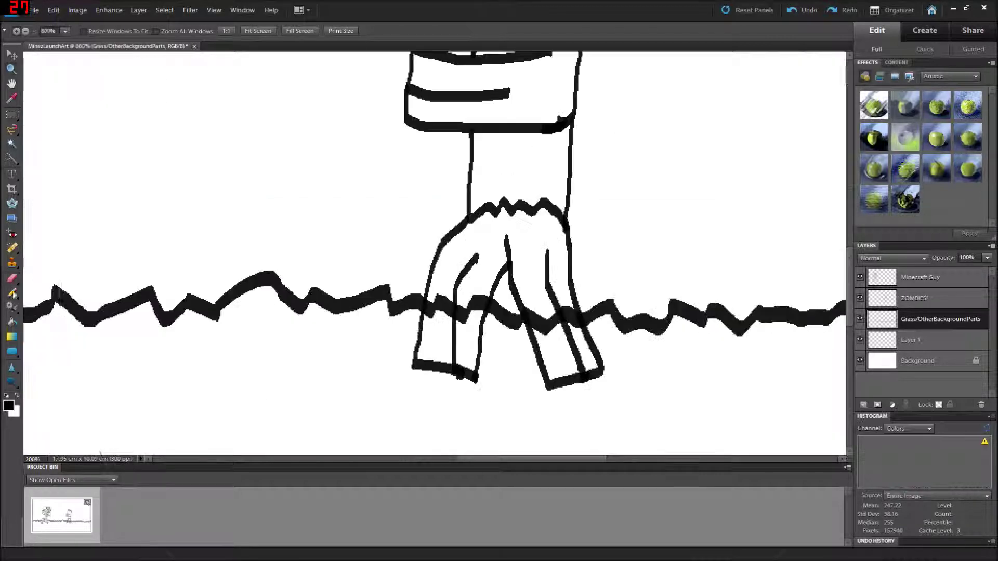
# Erase the grass line where it crosses the zombie's legs, then trim the front foot's bottom outline on the ZOMBIES! layer
pyautogui.hotkey('alt', '[')
pyautogui.moveTo(424, 309); pyautogui.dragTo(580, 318)
pyautogui.click(12, 293)
pyautogui.press('e')
pyautogui.hotkey('alt', ']')
pyautogui.moveTo(429, 368); pyautogui.dragTo(460, 372)
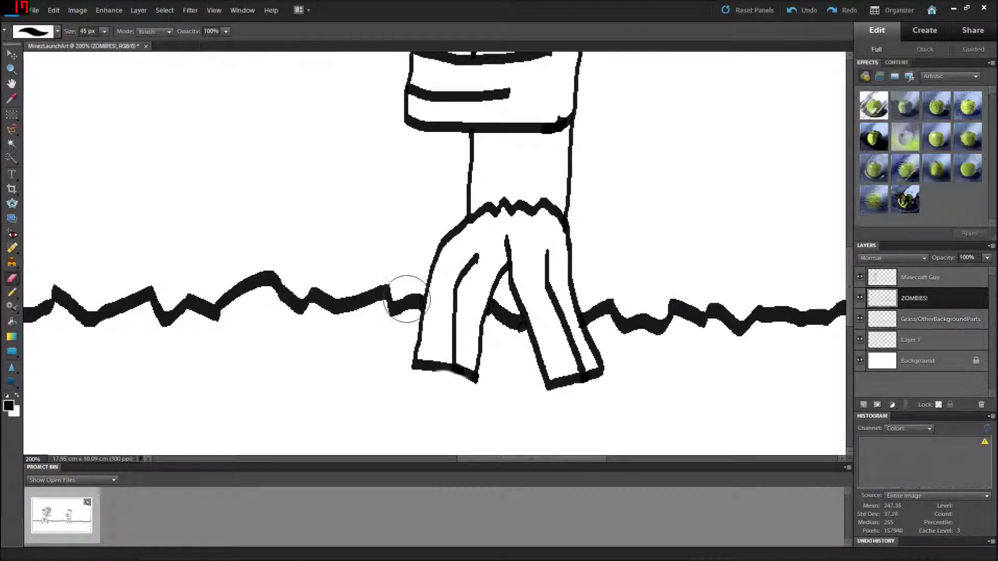
# Draw a waistline under the jagged shirt hem and cuff lines across both lower legs with a 6 px Pencil
pyautogui.press('n')
pyautogui.press('[')
pyautogui.press('[')
pyautogui.press('[')
pyautogui.press('[')
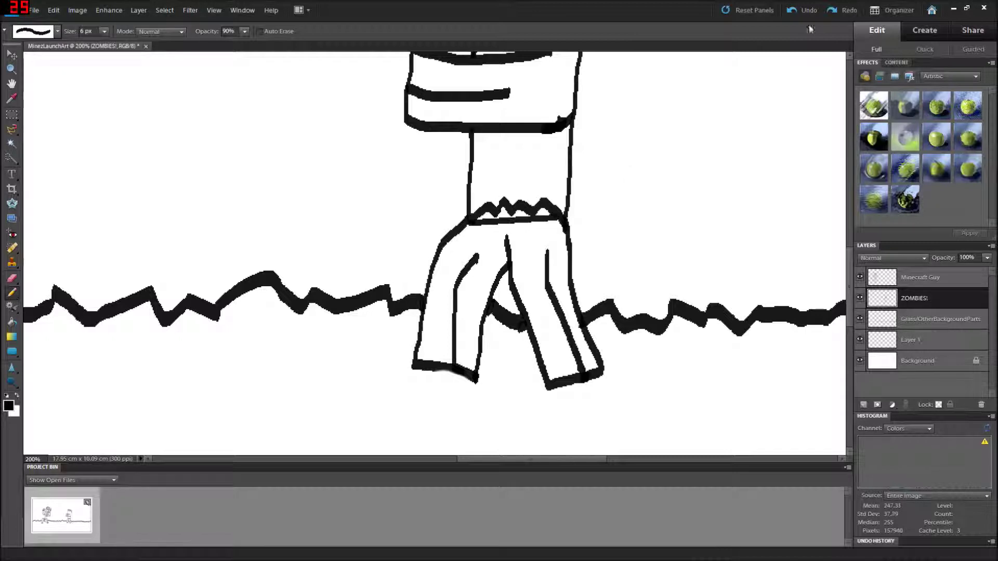
pyautogui.moveTo(471, 221); pyautogui.dragTo(559, 221)
pyautogui.moveTo(422, 336); pyautogui.dragTo(480, 347)
pyautogui.moveTo(538, 353); pyautogui.dragTo(588, 342)
# Erase the bent inner line on the zombie's front leg and redraw it as a smooth curve
pyautogui.press('e')
pyautogui.moveTo(476, 258)
pyautogui.mouseDown()
pyautogui.moveTo(453, 296)
pyautogui.moveTo(457, 314)
pyautogui.mouseUp()
pyautogui.press('n')
# Draw the zombie's far arm edge, slanted angry eyes and open mouth with the 6 px Pencil
pyautogui.scroll(6, 456, 315)
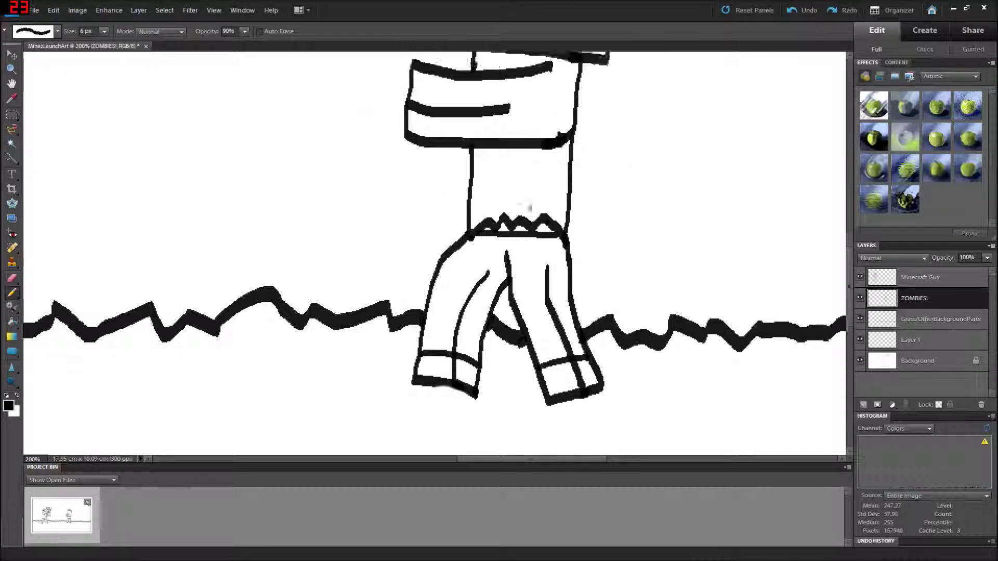
pyautogui.moveTo(474, 235); pyautogui.dragTo(446, 237)
pyautogui.moveTo(570, 133)
pyautogui.mouseDown()
pyautogui.moveTo(527, 141)
pyautogui.moveTo(567, 136)
pyautogui.mouseUp()
pyautogui.moveTo(474, 131)
pyautogui.mouseDown()
pyautogui.moveTo(497, 156)
pyautogui.moveTo(468, 160)
pyautogui.mouseUp()
pyautogui.click(792, 11)
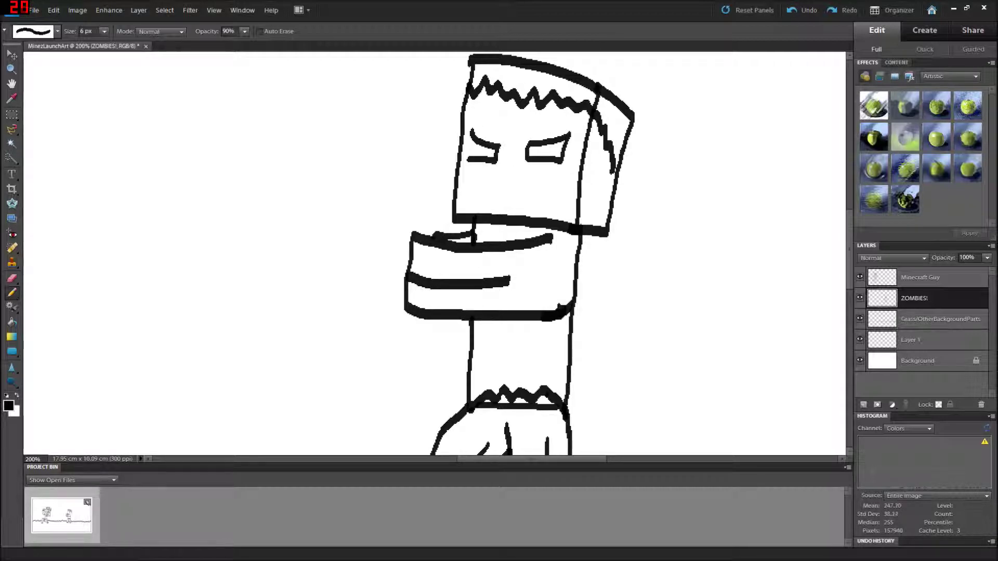
pyautogui.moveTo(508, 194); pyautogui.dragTo(512, 204)
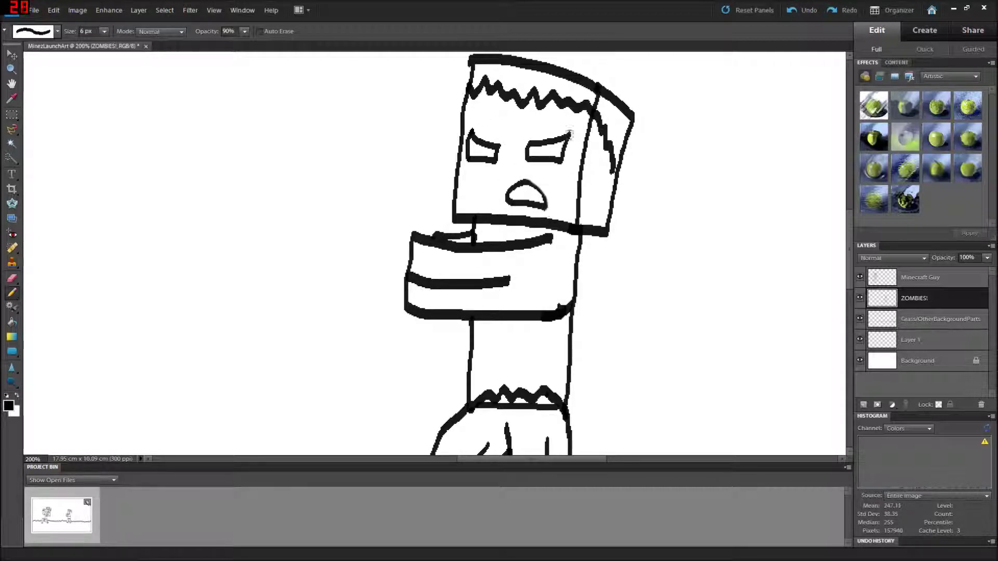
# Draw a ragged sleeve edge across the zombie's arms and a torn collar below its head
pyautogui.moveTo(503, 249); pyautogui.dragTo(486, 314)
pyautogui.click(791, 12)
pyautogui.moveTo(494, 223); pyautogui.dragTo(496, 312)
pyautogui.moveTo(520, 229); pyautogui.dragTo(530, 240)
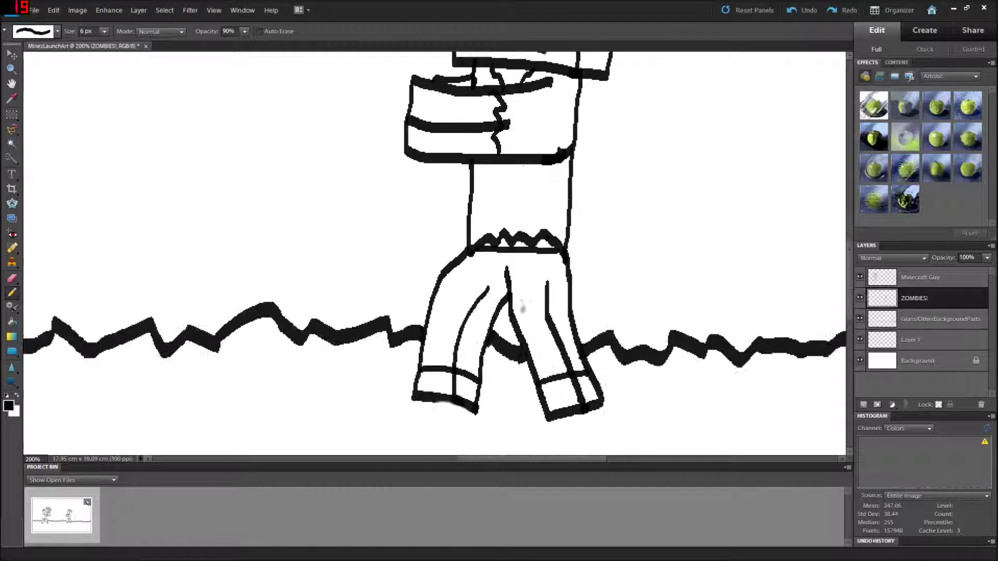
# Draw small torn holes on the zombie's shirt and trousers with a 4 px Pencil
pyautogui.moveTo(422, 359)
pyautogui.mouseDown()
pyautogui.moveTo(480, 370)
pyautogui.moveTo(571, 367)
pyautogui.mouseUp()
pyautogui.hotkey('ctrl', 'z')
pyautogui.press('z')
pyautogui.press('n')
pyautogui.moveTo(529, 175); pyautogui.dragTo(530, 179)
pyautogui.moveTo(474, 206); pyautogui.dragTo(473, 228)
pyautogui.scroll(5, 536, 260)
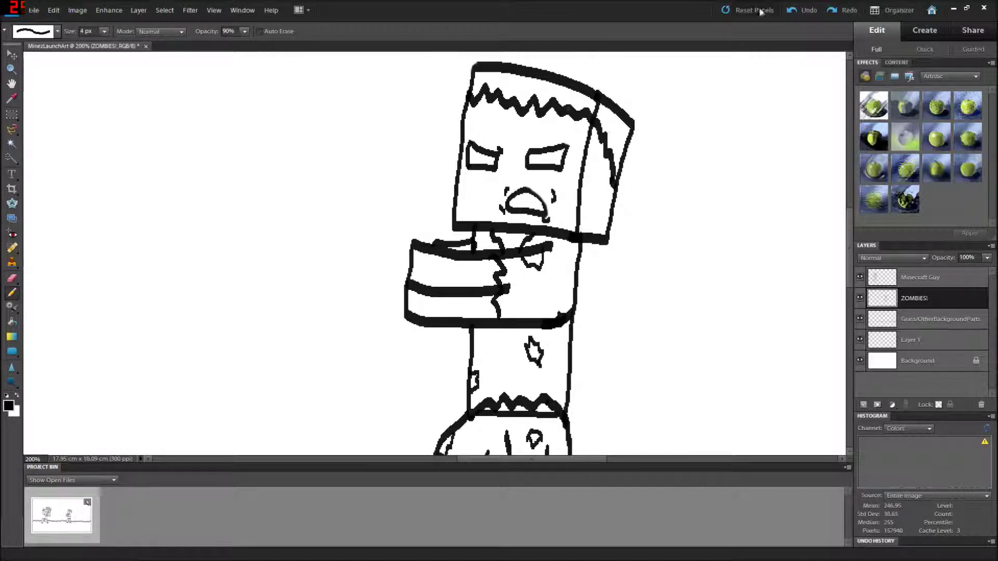
# Paste a blank-faced copy of the zombie on a new layer in front of the original and scale it slightly
pyautogui.press('z')
pyautogui.click(54, 9)
pyautogui.click(68, 95)
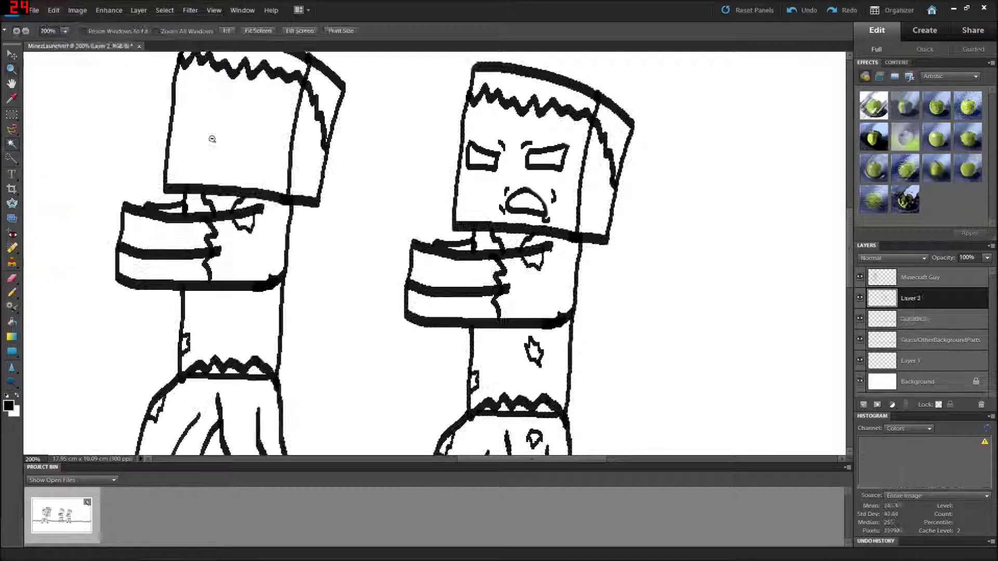
pyautogui.keyDown('alt'); pyautogui.click(49, 135); pyautogui.keyUp('alt')
pyautogui.hotkey('ctrl', 't')
pyautogui.moveTo(404, 321); pyautogui.dragTo(396, 331)
# Paste another blank-faced zombie copy, place it behind the original, and make it smaller and slightly tilted
pyautogui.click(54, 10)
pyautogui.click(62, 94)
pyautogui.click(445, 212)
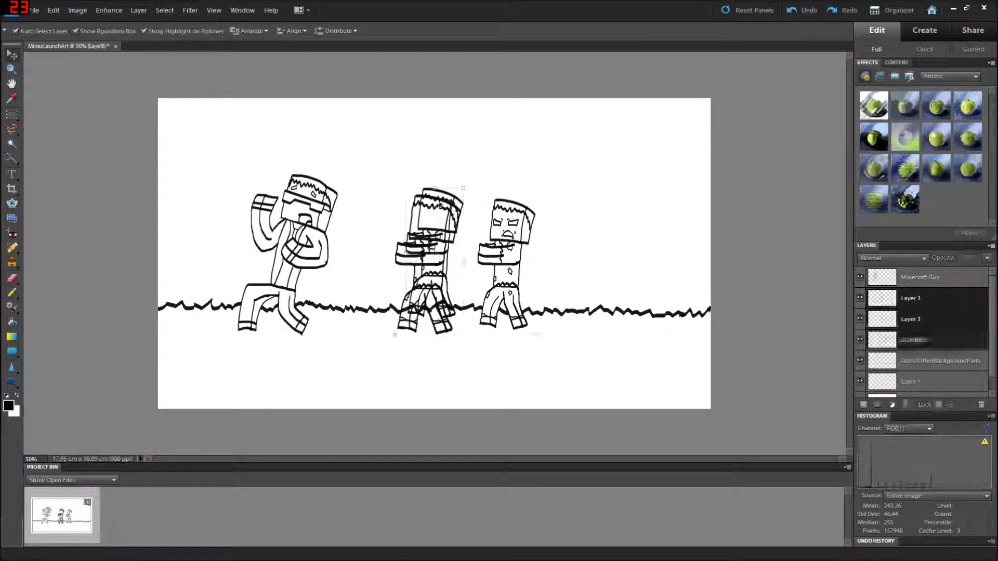
pyautogui.click(54, 10)
pyautogui.click(63, 89)
pyautogui.moveTo(429, 337); pyautogui.dragTo(593, 340)
pyautogui.moveTo(582, 208); pyautogui.dragTo(587, 222)
# Draw slanted angry eyes and an open mouth on the front zombie's blank face with the 4 px Pencil
pyautogui.press('n')
pyautogui.click(446, 213)
pyautogui.scroll(-1, 473, 225)
pyautogui.scroll(4, 473, 225)
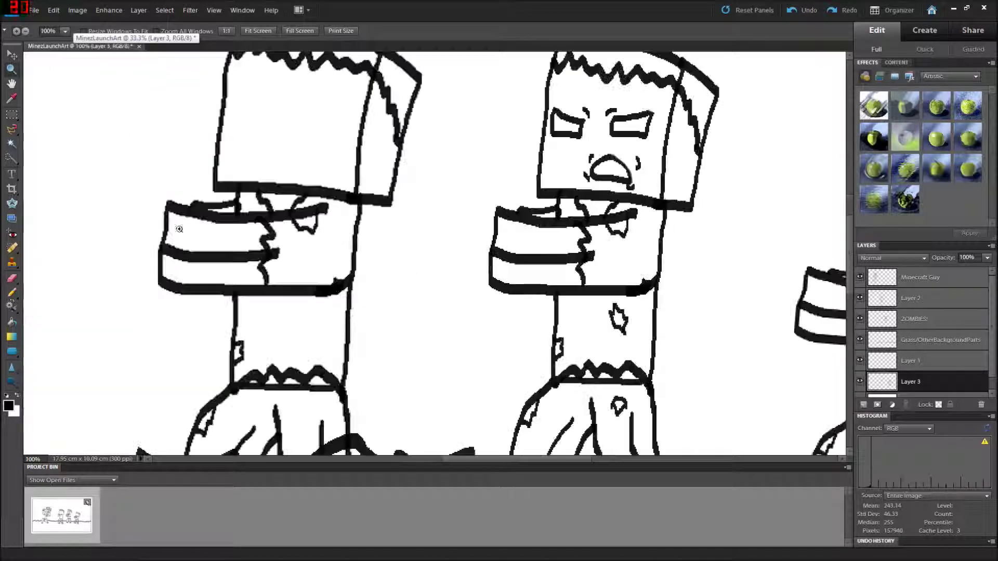
pyautogui.moveTo(295, 186)
pyautogui.mouseDown()
pyautogui.moveTo(331, 224)
pyautogui.moveTo(292, 215)
pyautogui.mouseUp()
pyautogui.moveTo(234, 176); pyautogui.dragTo(269, 201)
pyautogui.moveTo(295, 240); pyautogui.dragTo(305, 258)
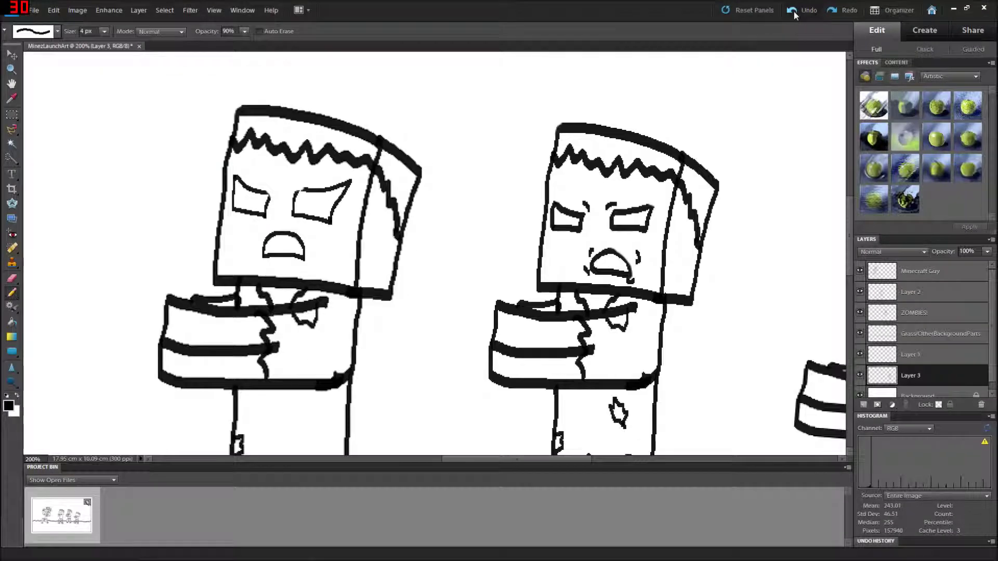
pyautogui.moveTo(327, 223); pyautogui.dragTo(346, 185)
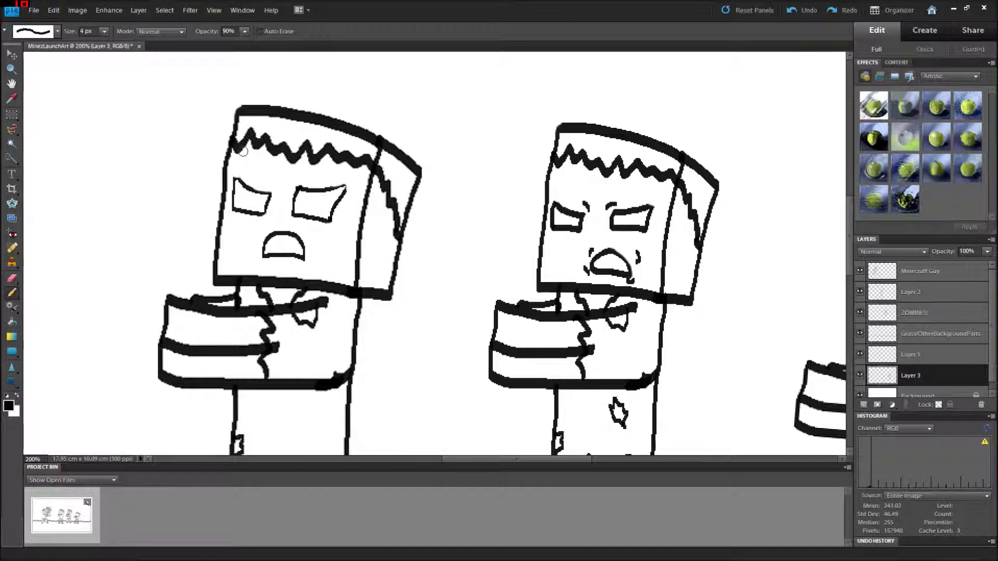
# Add small blemishes beside the mouths of the front and middle zombies with a 2 px Pencil
pyautogui.press('z')
pyautogui.press('n')
pyautogui.moveTo(312, 241); pyautogui.dragTo(316, 262)
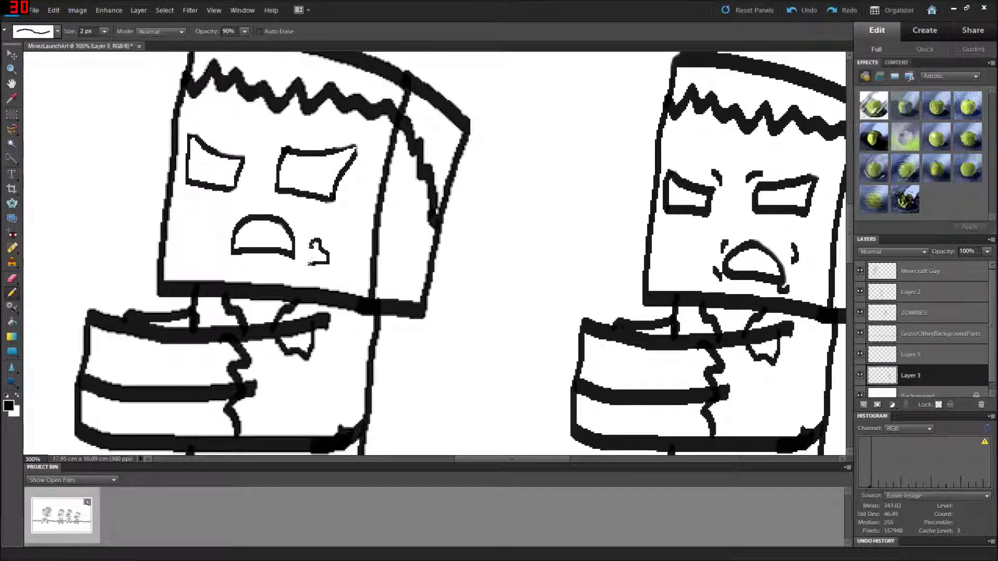
pyautogui.hscroll(5, 210, 214)
pyautogui.click(914, 312)
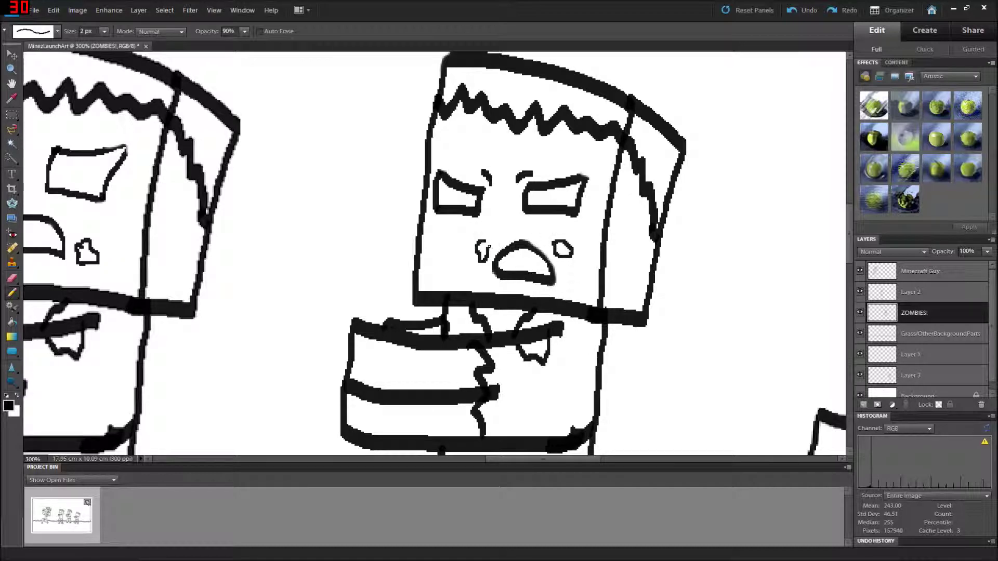
# Draw angry eyes, an open mouth and small blemishes on the rear zombie's face with the Pencil
pyautogui.hscroll(6, 487, 255)
pyautogui.moveTo(514, 199); pyautogui.dragTo(560, 208)
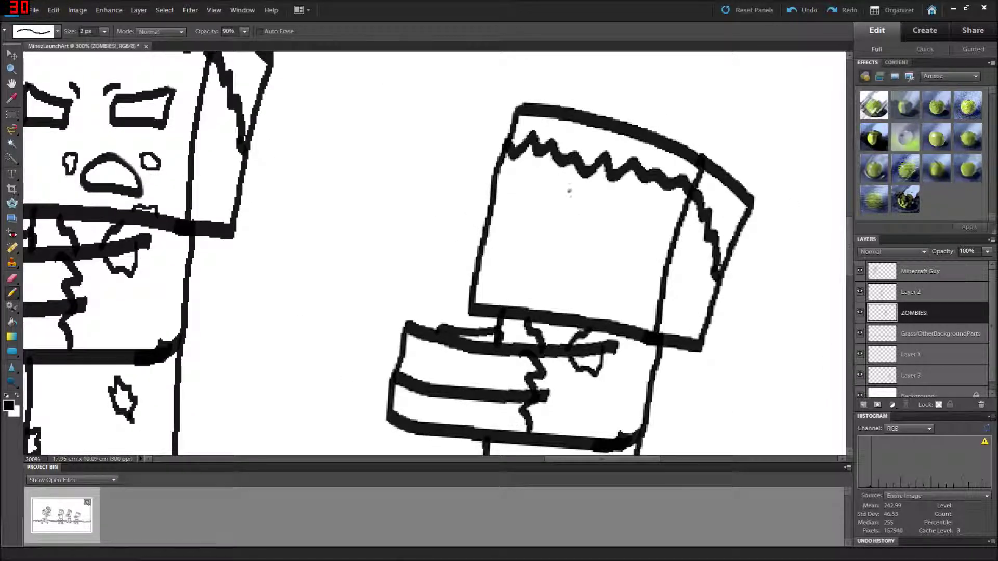
pyautogui.hotkey('ctrl', 'z')
pyautogui.moveTo(555, 281); pyautogui.dragTo(556, 292)
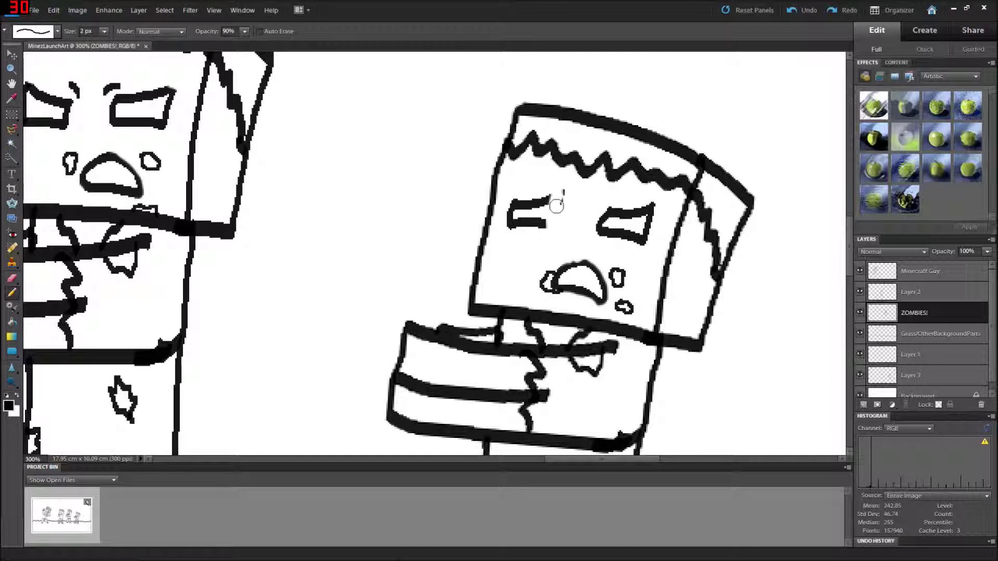
pyautogui.hotkey('ctrl', 'z')
# Erase the grass line crossing the zombies' legs on the Grass/OtherBackgroundParts layer with the 45 px Eraser
pyautogui.press('z')
pyautogui.keyDown('alt'); pyautogui.click(507, 208); pyautogui.keyUp('alt')
pyautogui.hotkey('ctrl', '-')
pyautogui.hotkey('ctrl', '-')
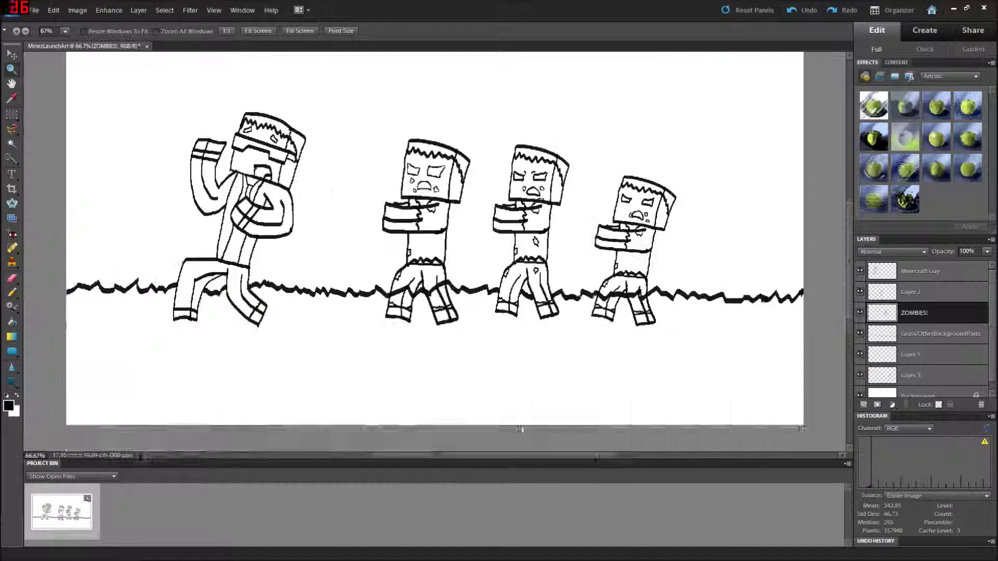
pyautogui.hotkey('alt', '[')
pyautogui.press('e')
pyautogui.moveTo(392, 325); pyautogui.dragTo(427, 315)
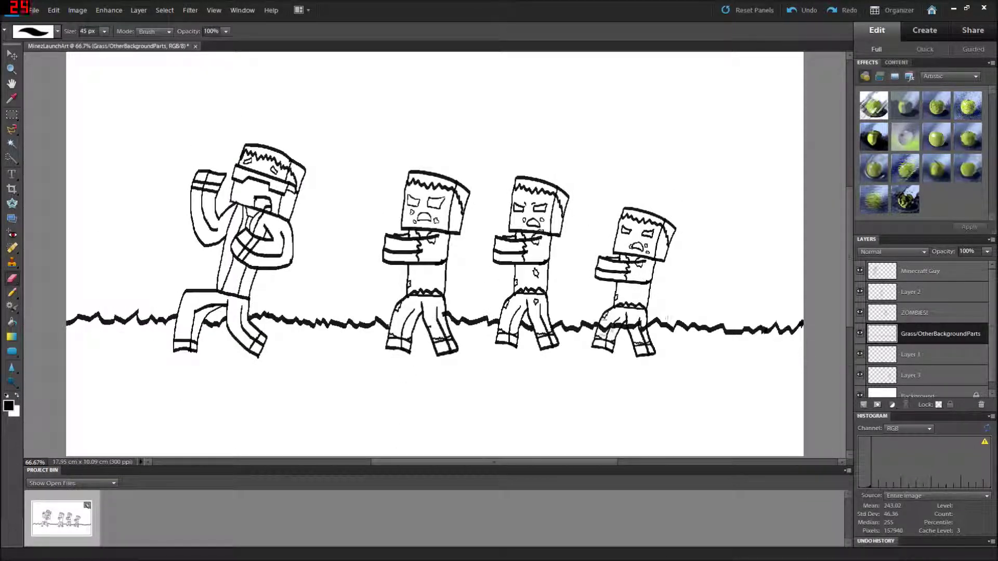
# Merge the separate zombie layers into the ZOMBIES! layer and remove the leftover numbered layers
pyautogui.click(915, 355)
pyautogui.click(981, 405)
pyautogui.press('Return')
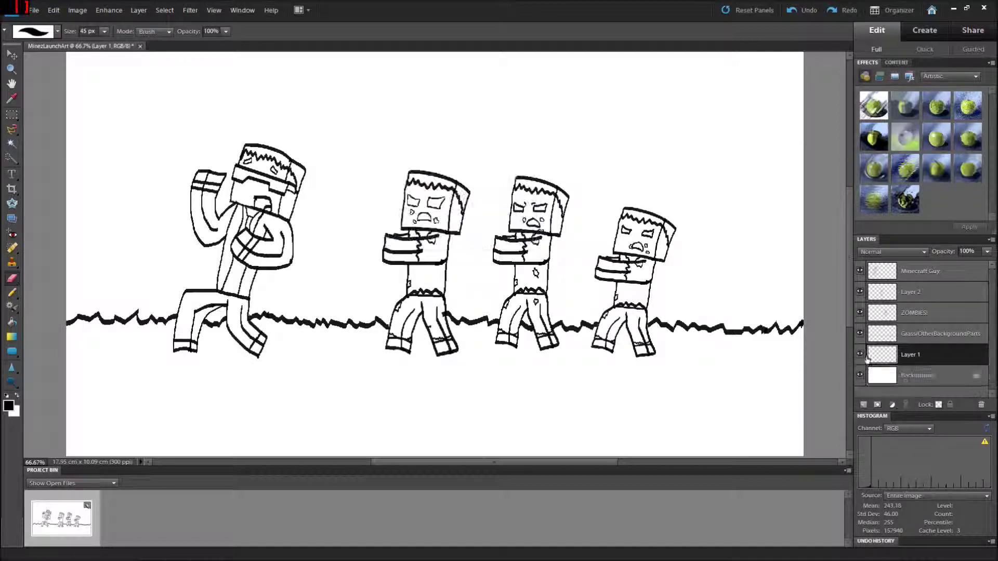
pyautogui.moveTo(883, 354); pyautogui.dragTo(859, 294)
pyautogui.hotkey('ctrl', 'e')
pyautogui.click(915, 292)
pyautogui.hotkey('ctrl', 'e')
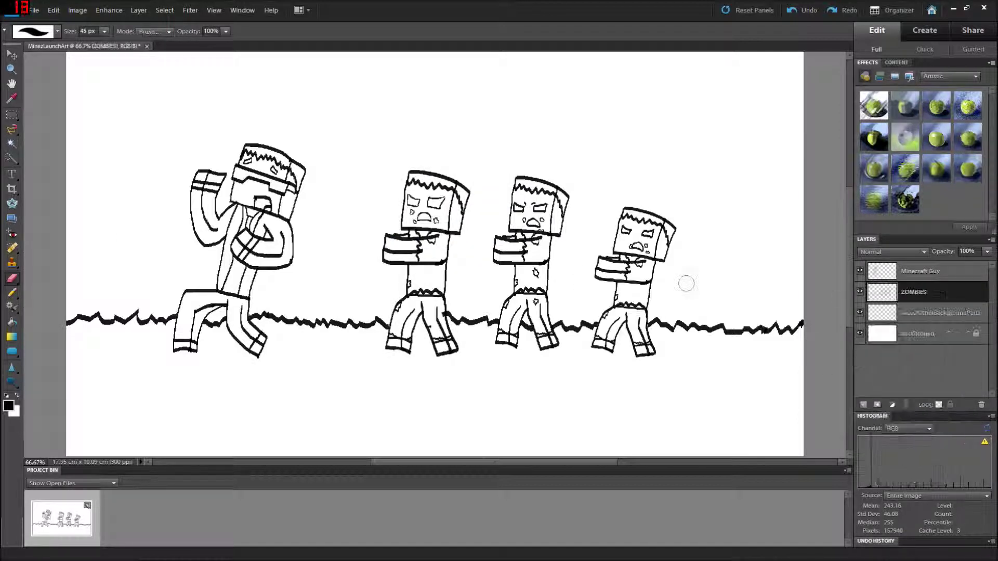
pyautogui.hotkey('alt', '[')
pyautogui.press('n')
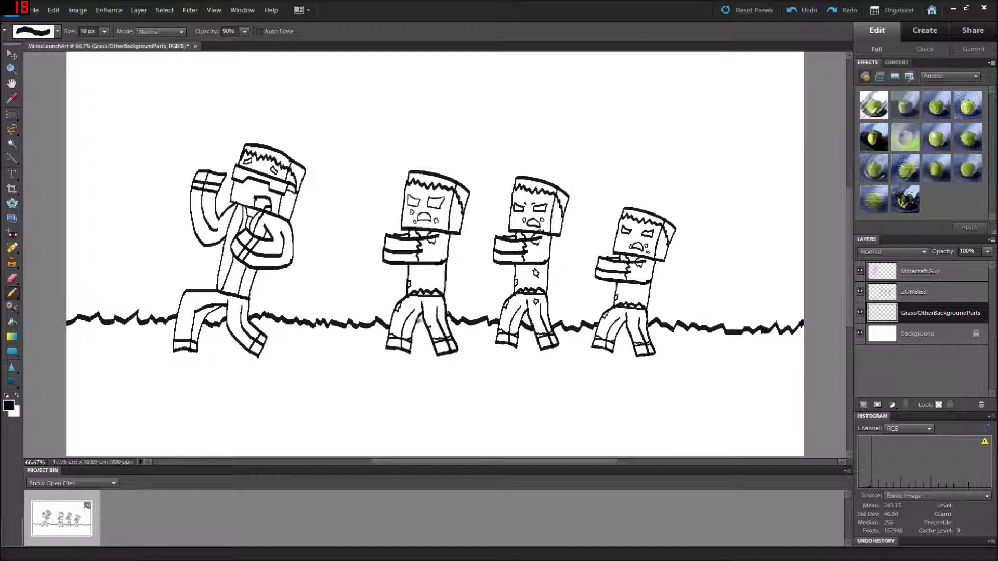
pyautogui.hotkey('alt', ']')
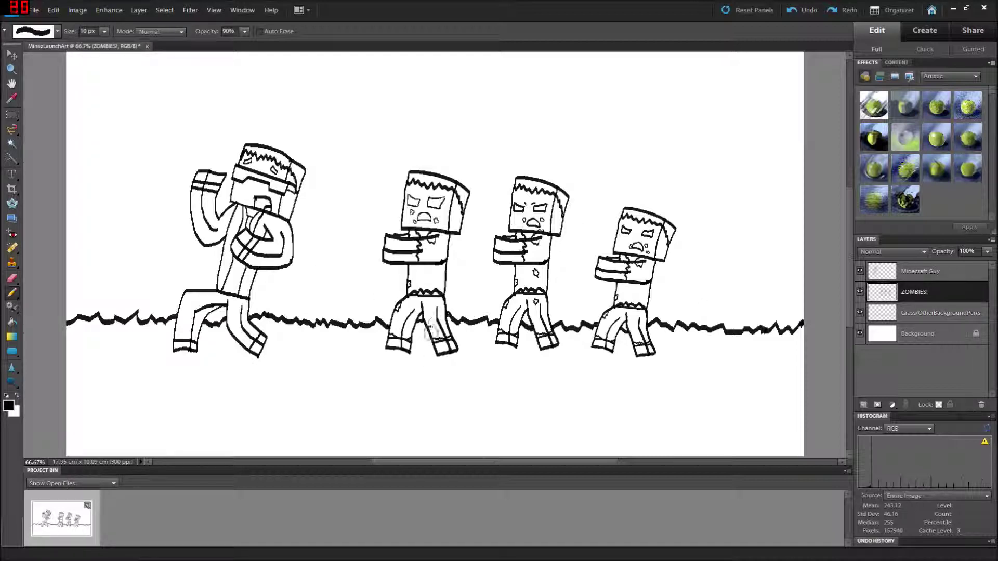
pyautogui.hotkey('alt', '[')
pyautogui.scroll(1, 435, 255)
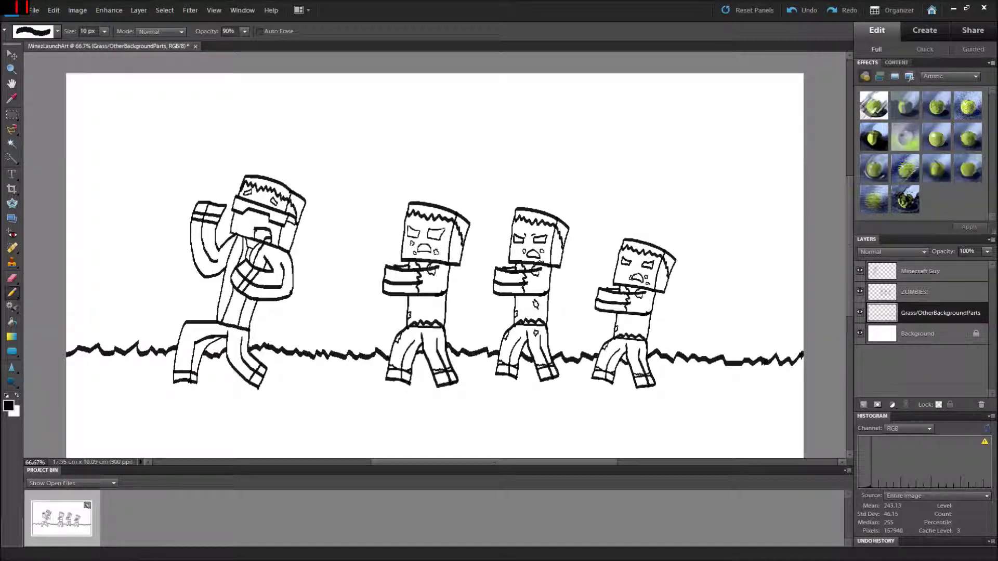
# Erase the front zombie's eyes on the ZOMBIES! layer and redraw them bolder with an 8 px Pencil
pyautogui.click(13, 279)
pyautogui.hotkey('alt', ']')
pyautogui.click(430, 235)
pyautogui.press('n')
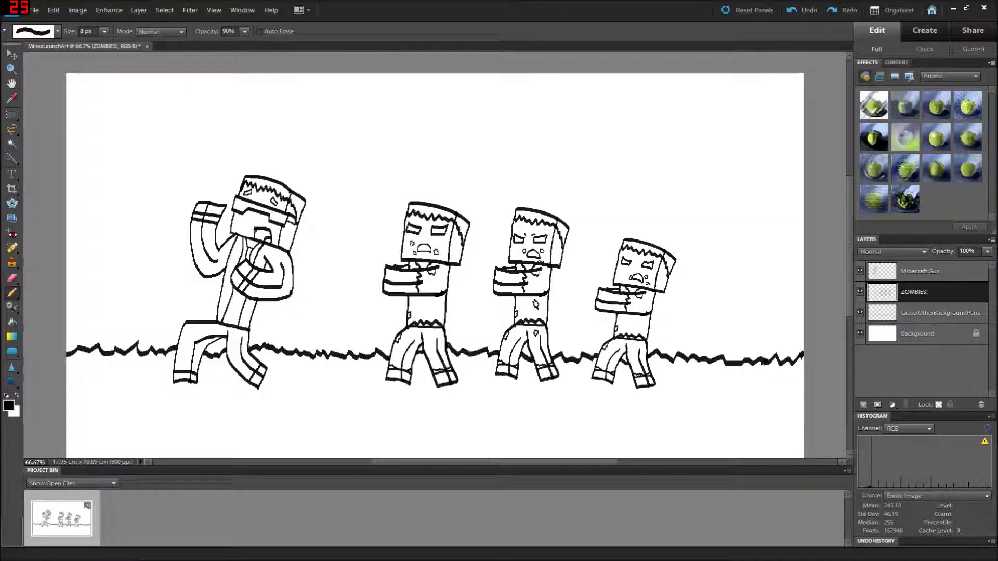
# Add a layer named Trees below ZOMBIES! and outline a large rounded tree crown behind the running character
pyautogui.hotkey('ctrl', 'shift', 'alt', 'n')
pyautogui.doubleClick(892, 313)
pyautogui.write('Trees')
pyautogui.press('Return')
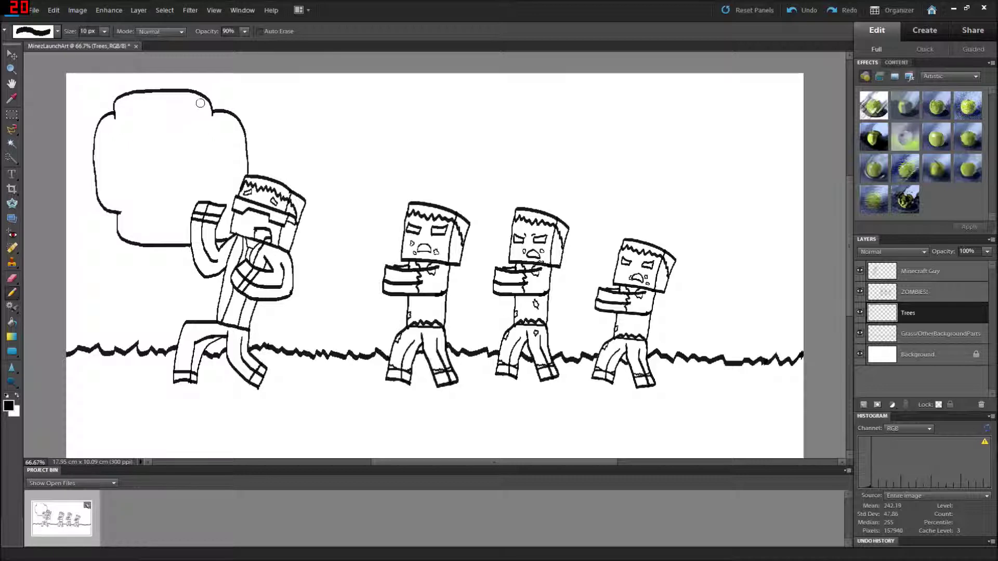
pyautogui.press('w')
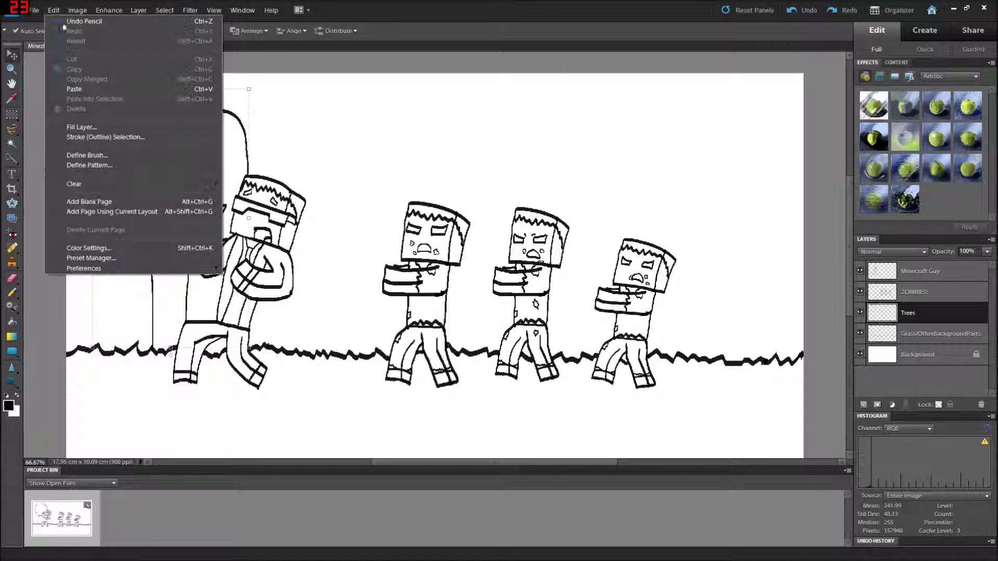
pyautogui.click(112, 258)
pyautogui.hotkey('ctrl', 'd')
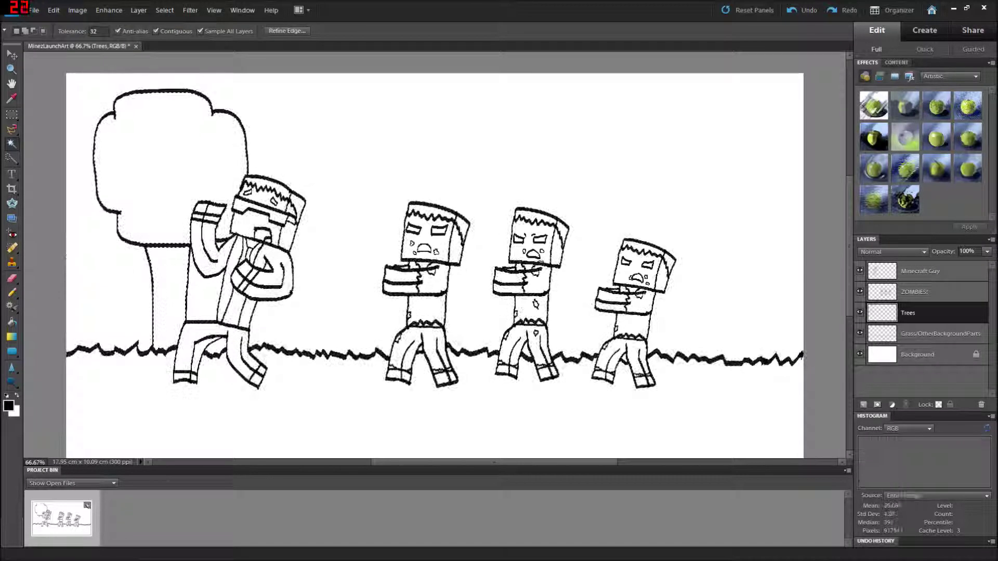
# Draw two more trees behind the zombies on the Trees layer with the 10 px Pencil
pyautogui.press('n')
pyautogui.click(798, 11)
pyautogui.moveTo(408, 119); pyautogui.dragTo(377, 165)
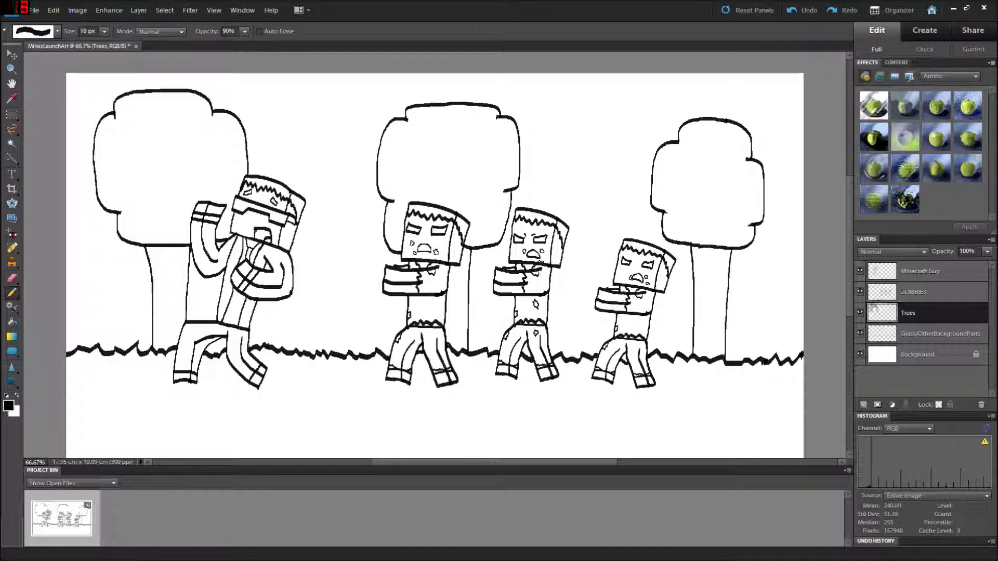
# Fill the running character's jacket, sleeves and trousers with dark grey on the Minecraft Guy layer
pyautogui.click(8, 406)
pyautogui.click(271, 280)
pyautogui.click(208, 244)
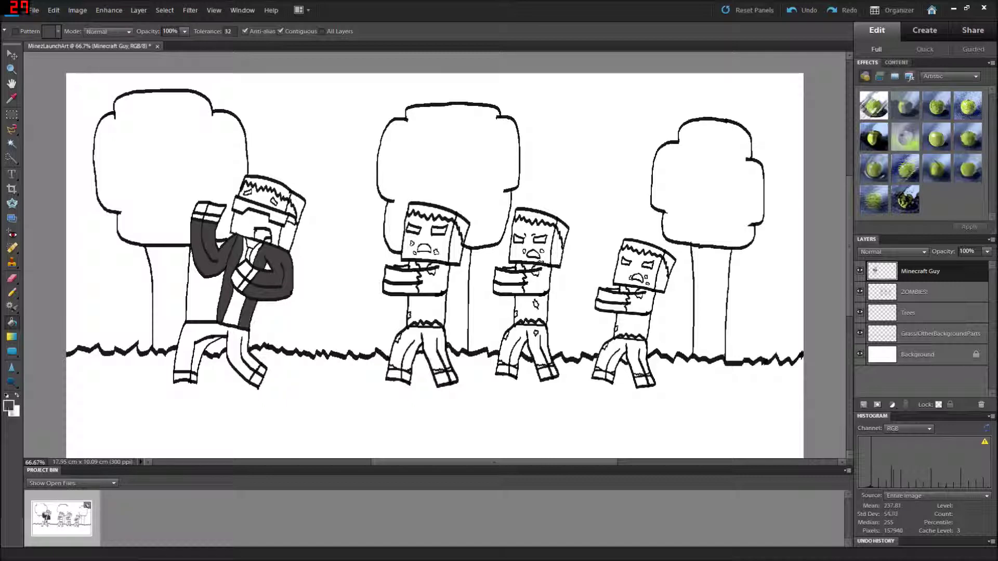
pyautogui.click(187, 354)
pyautogui.click(241, 358)
# Choose a dark red foreground colour and fill the running character's tie with it
pyautogui.click(518, 537)
pyautogui.click(8, 406)
pyautogui.click(597, 138)
pyautogui.click(252, 244)
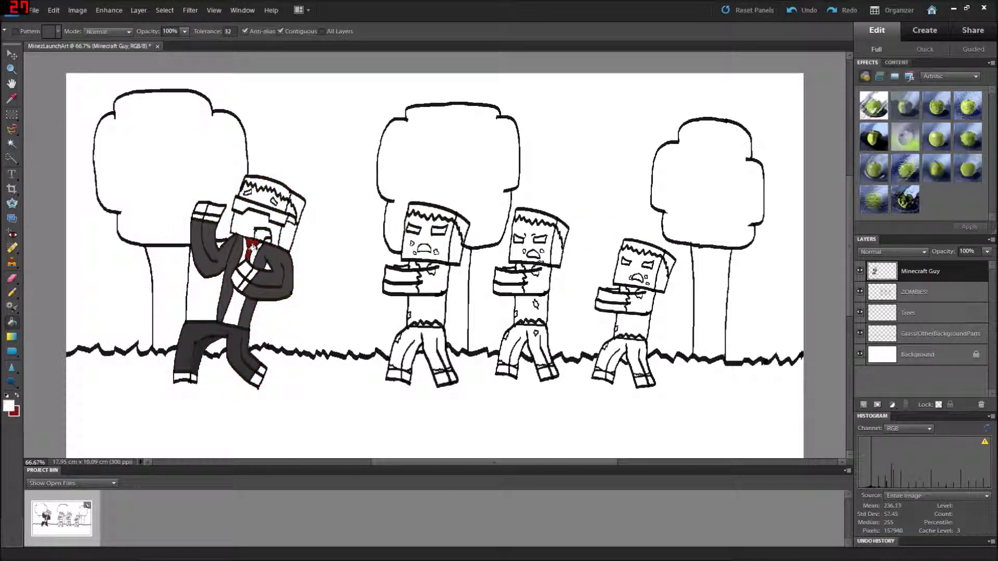
# Choose a tan foreground colour and fill the running character's face and hands with it
pyautogui.click(9, 406)
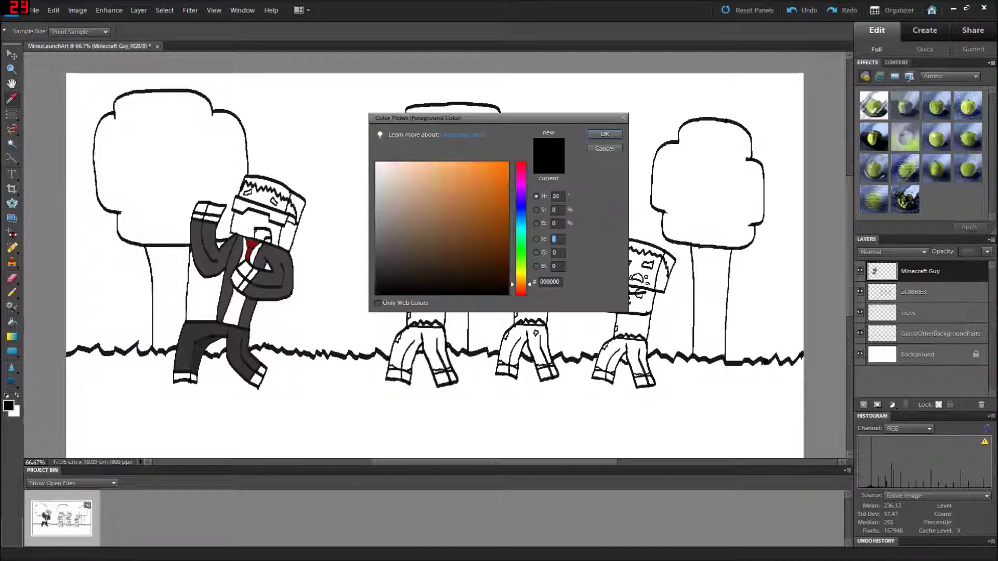
pyautogui.click(446, 212)
pyautogui.click(599, 138)
pyautogui.click(265, 216)
pyautogui.click(244, 278)
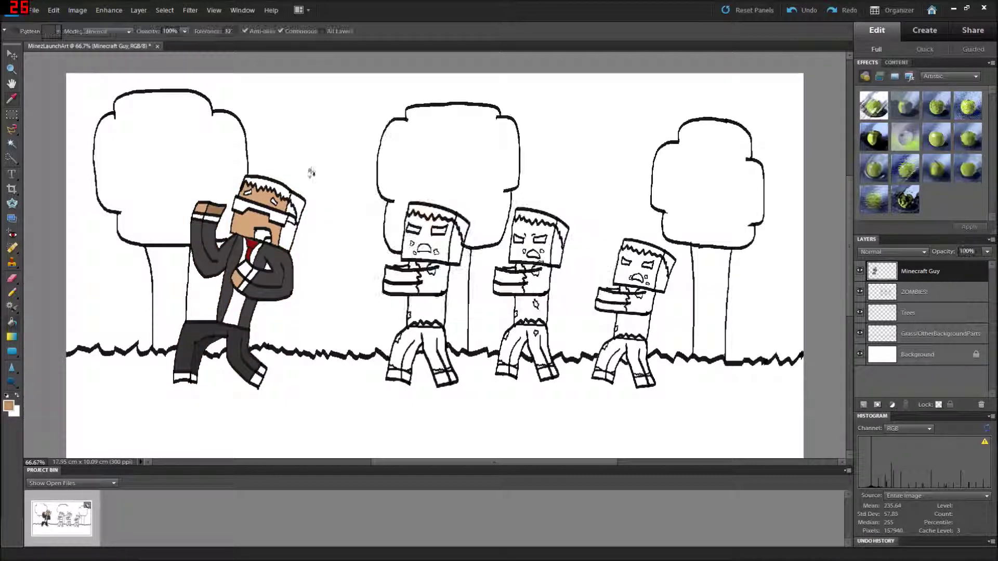
# Fill the running character's hair with shades of brown and his sunglasses with dark grey
pyautogui.click(8, 406)
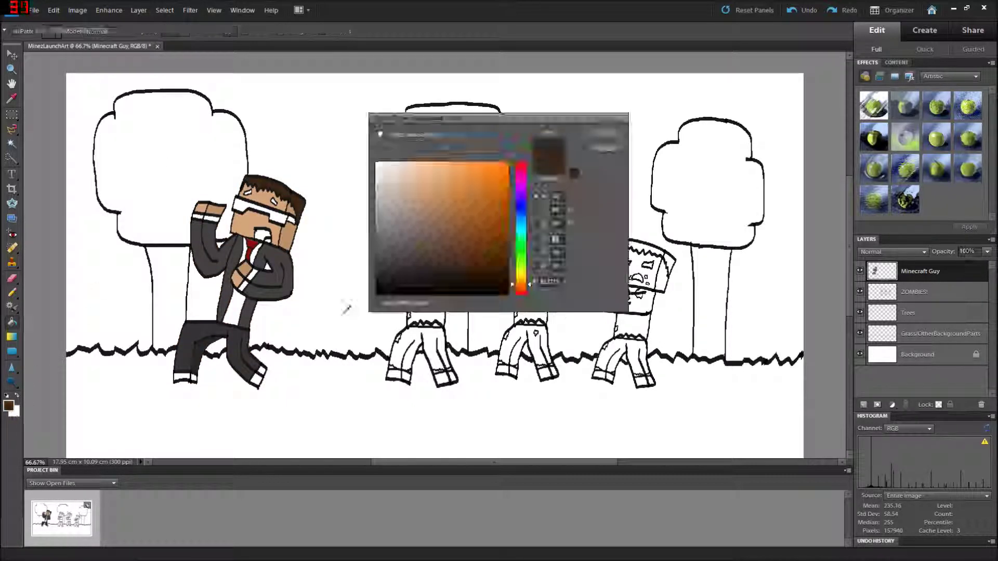
pyautogui.click(602, 133)
pyautogui.click(271, 187)
pyautogui.click(9, 406)
pyautogui.click(602, 133)
pyautogui.click(260, 210)
# Fill the running character's mouth and shoes with near-black tones and his eyebrows with brown
pyautogui.click(8, 406)
pyautogui.click(602, 134)
pyautogui.click(9, 406)
pyautogui.click(601, 133)
pyautogui.click(259, 364)
pyautogui.click(8, 406)
pyautogui.click(601, 134)
pyautogui.click(220, 231)
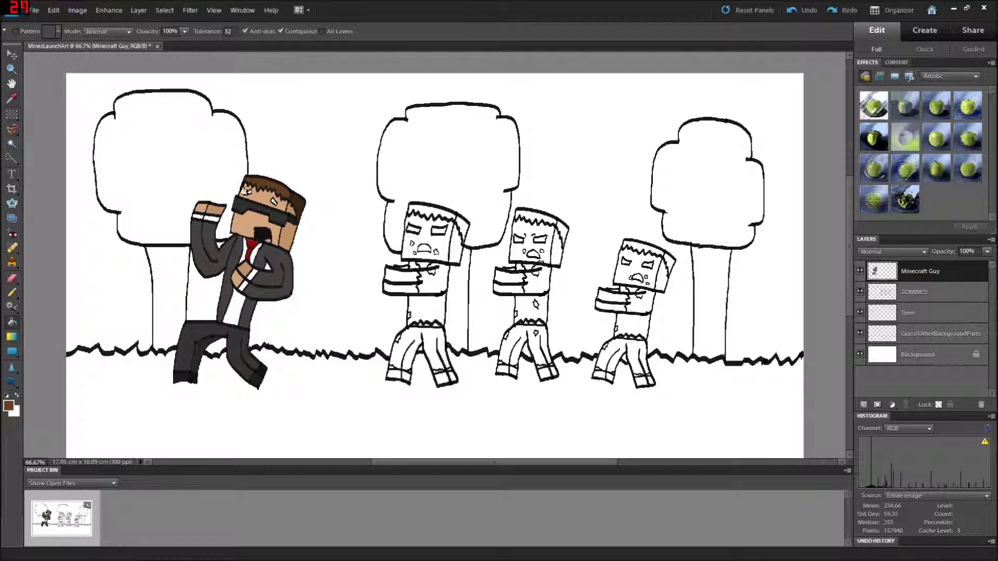
# On the ZOMBIES! layer, fill the three zombies' faces and arms with green, using a darker green for the shaded sides
pyautogui.click(8, 406)
pyautogui.click(602, 134)
pyautogui.click(884, 292)
pyautogui.click(427, 237)
pyautogui.click(403, 276)
pyautogui.click(533, 241)
pyautogui.click(507, 276)
pyautogui.click(639, 267)
pyautogui.click(611, 297)
pyautogui.click(9, 406)
pyautogui.click(495, 286)
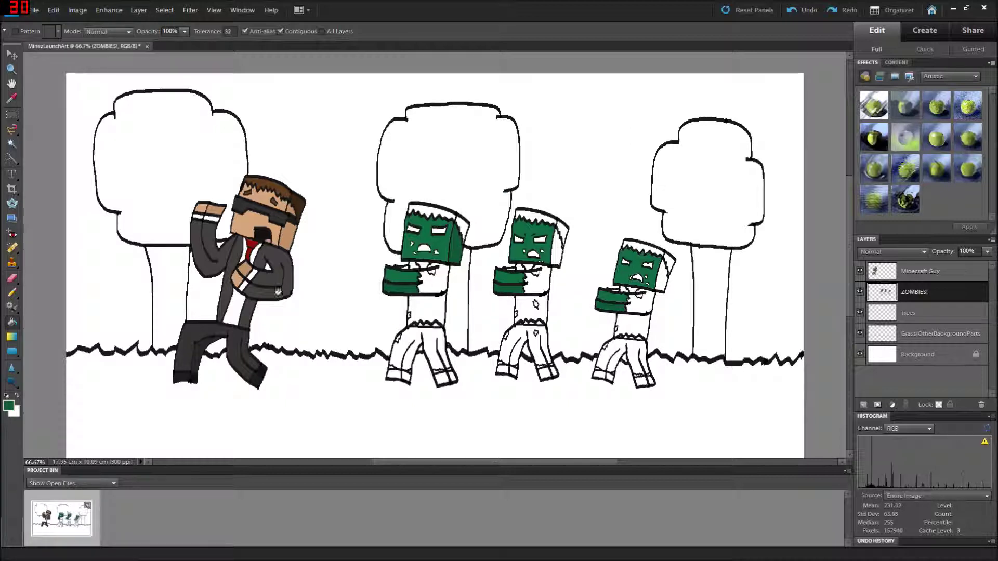
# Choose a teal foreground colour and fill the three zombies' shirts with it
pyautogui.click(8, 406)
pyautogui.click(479, 210)
pyautogui.click(602, 134)
pyautogui.click(424, 292)
pyautogui.click(535, 304)
pyautogui.click(634, 312)
# Fill the collar gaps, shirt holes and ragged hems of the second and third zombies with green
pyautogui.click(9, 406)
pyautogui.click(603, 375)
pyautogui.hotkey('ctrl', '=')
pyautogui.hotkey('ctrl', '=')
pyautogui.hotkey('ctrl', '=')
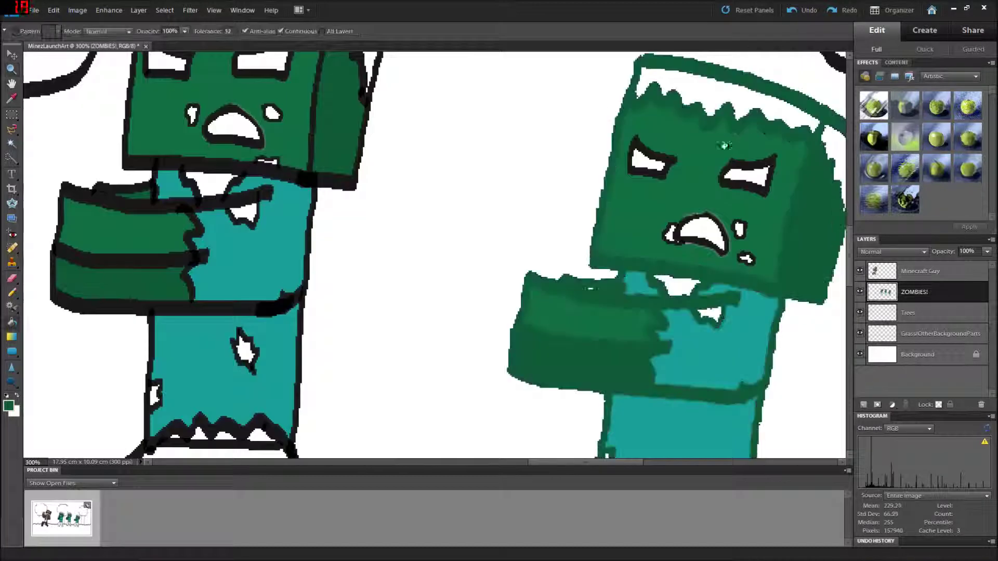
pyautogui.press('b')
pyautogui.scroll(-1, 431, 255)
pyautogui.press('k')
pyautogui.click(676, 252)
pyautogui.scroll(-3, 34, 333)
pyautogui.click(710, 198)
pyautogui.click(607, 340)
pyautogui.click(155, 278)
pyautogui.click(243, 234)
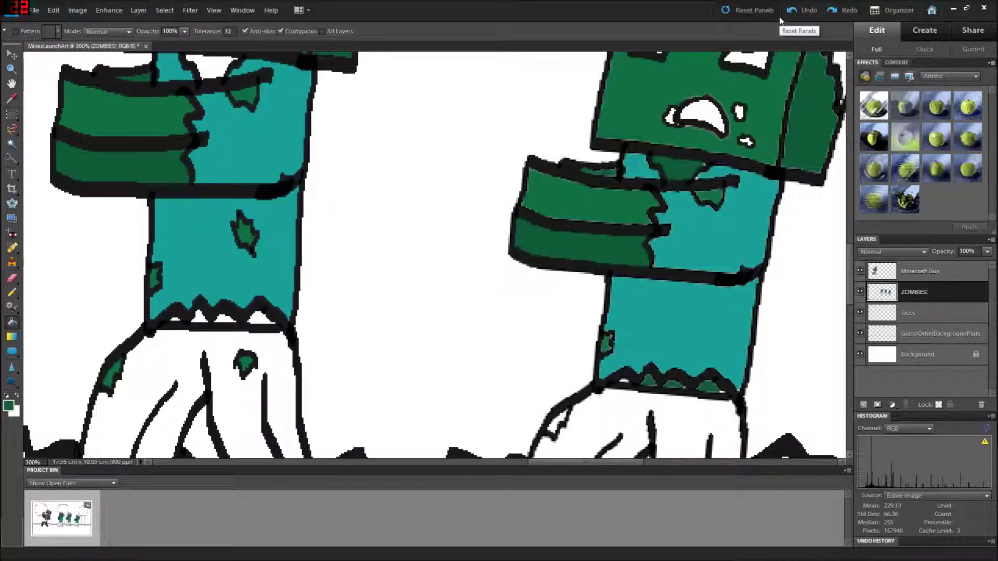
# Fill the first zombie's collar gap, shirt holes and ragged hem with green
pyautogui.scroll(4, 323, 200)
pyautogui.hscroll(-2, 323, 199)
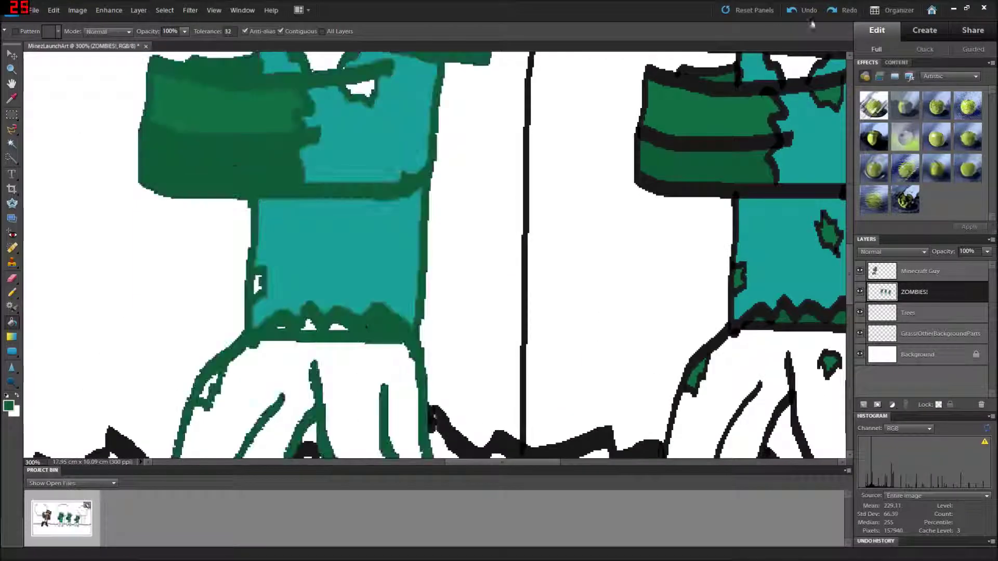
pyautogui.press('z')
pyautogui.scroll(-5, 321, 199)
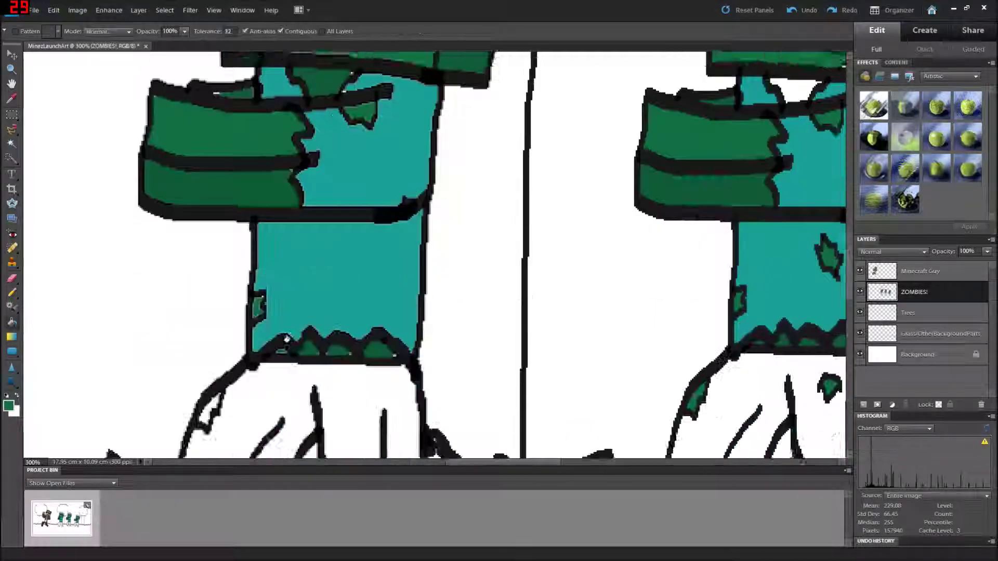
pyautogui.keyDown('alt'); pyautogui.click(427, 211); pyautogui.keyUp('alt')
pyautogui.keyDown('alt'); pyautogui.click(426, 210); pyautogui.keyUp('alt')
# Fill the tears and ragged ankle gaps in the zombies' trousers with green
pyautogui.press('k')
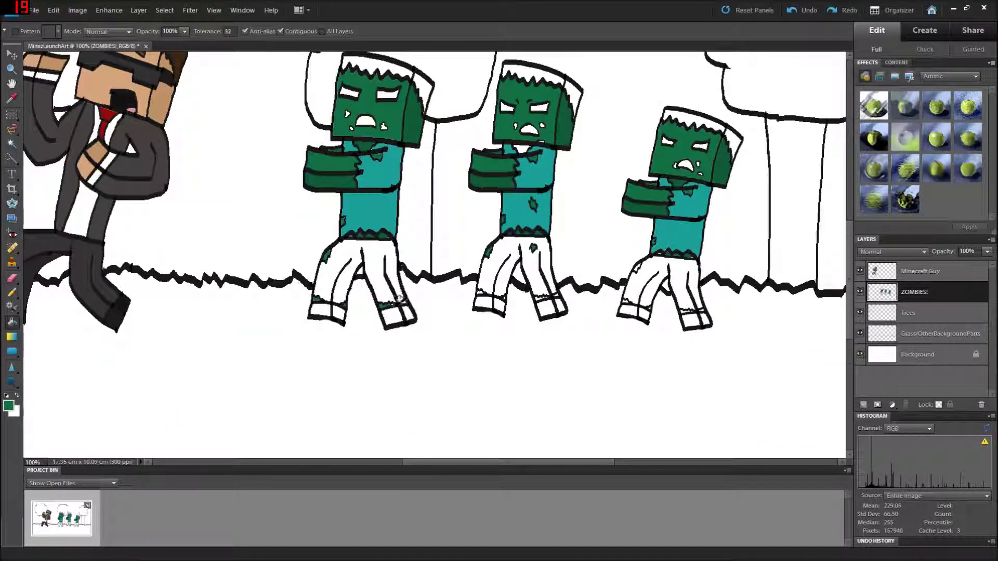
pyautogui.hotkey('ctrl', '=')
pyautogui.hotkey('ctrl', '=')
pyautogui.press('n')
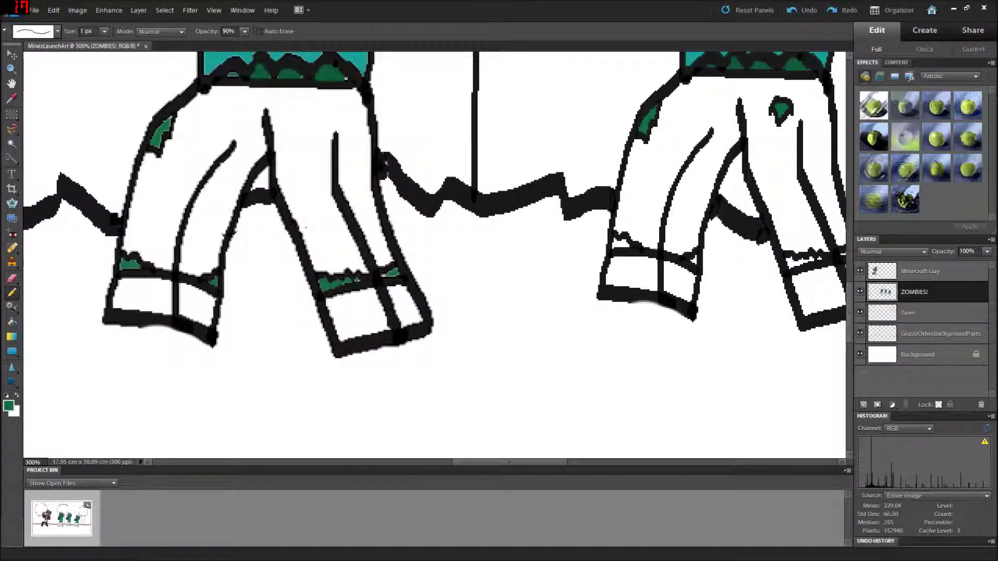
pyautogui.click(12, 322)
pyautogui.hscroll(2, 652, 129)
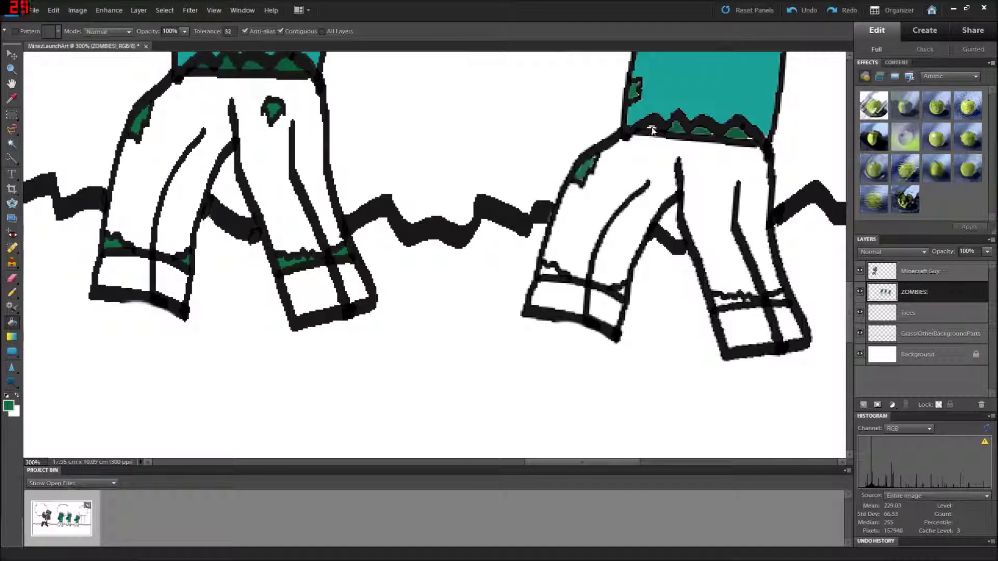
# Fill the three zombies' trousers with blue and their shoes with dark grey
pyautogui.hotkey('ctrl', '-')
pyautogui.hotkey('ctrl', '-')
pyautogui.hotkey('ctrl', '-')
pyautogui.hotkey('ctrl', '-')
pyautogui.click(9, 406)
pyautogui.press('Return')
pyautogui.press('z')
pyautogui.press('k')
pyautogui.click(413, 296)
pyautogui.click(502, 307)
pyautogui.click(571, 311)
pyautogui.click(8, 406)
pyautogui.press('Return')
pyautogui.click(445, 327)
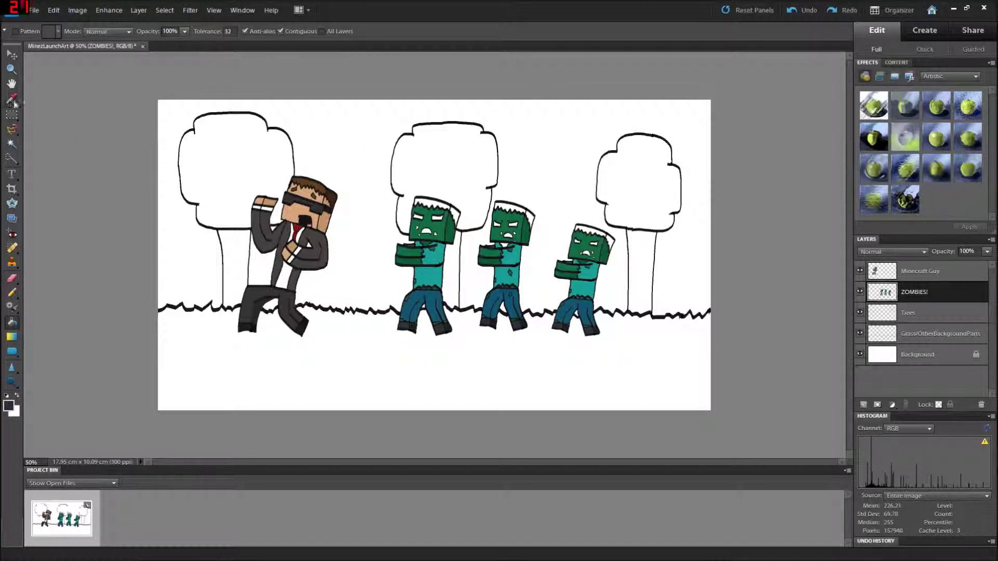
# Fill the three zombies' hair with very dark green and their eyes and mouths with dark grey
pyautogui.click(8, 406)
pyautogui.press('Return')
pyautogui.click(512, 207)
pyautogui.click(590, 232)
pyautogui.click(443, 201)
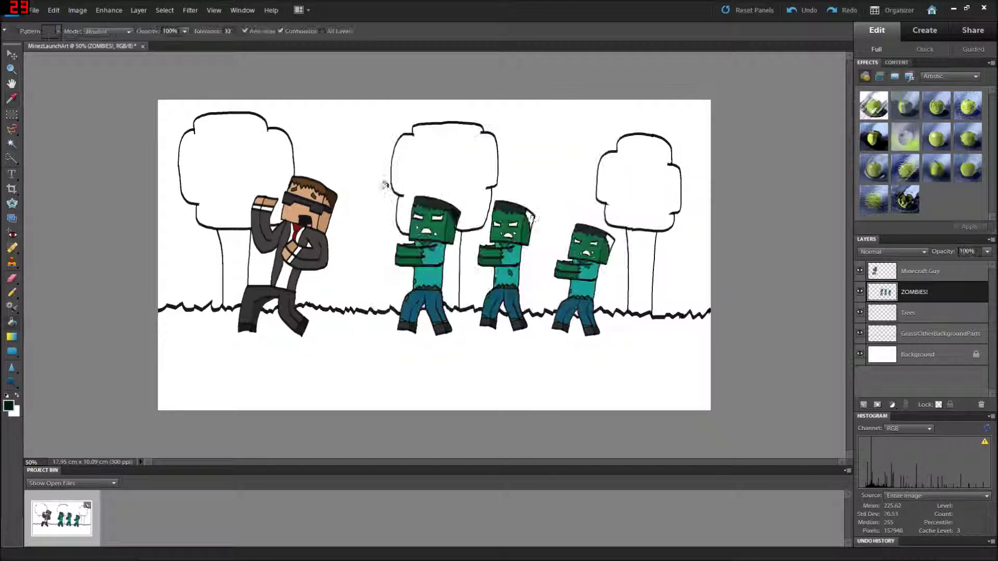
pyautogui.click(418, 215)
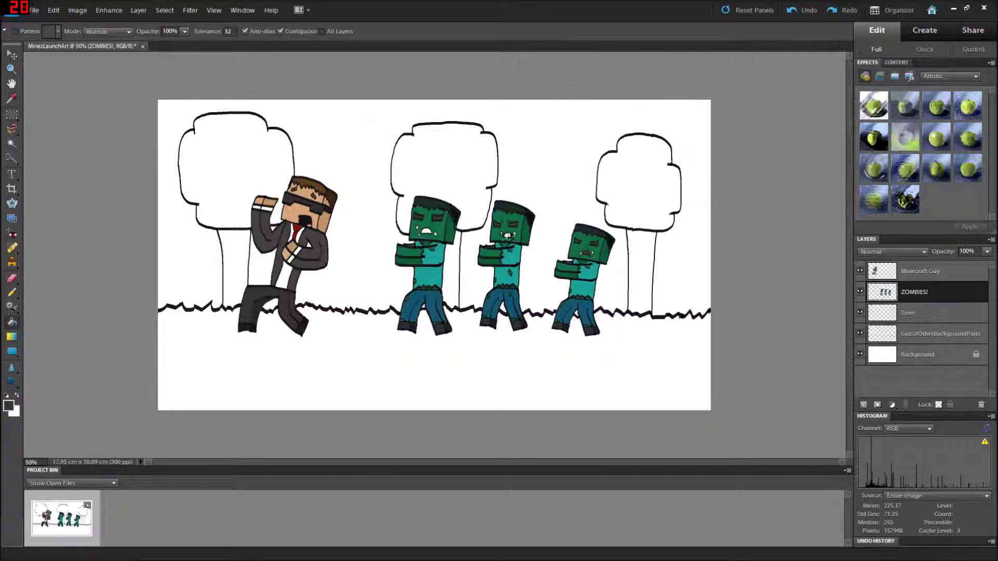
# Choose a red foreground colour and fill the small wounds on the three zombies' faces
pyautogui.click(8, 406)
pyautogui.click(524, 297)
pyautogui.click(600, 134)
pyautogui.press('z')
pyautogui.click(466, 235)
pyautogui.click(466, 234)
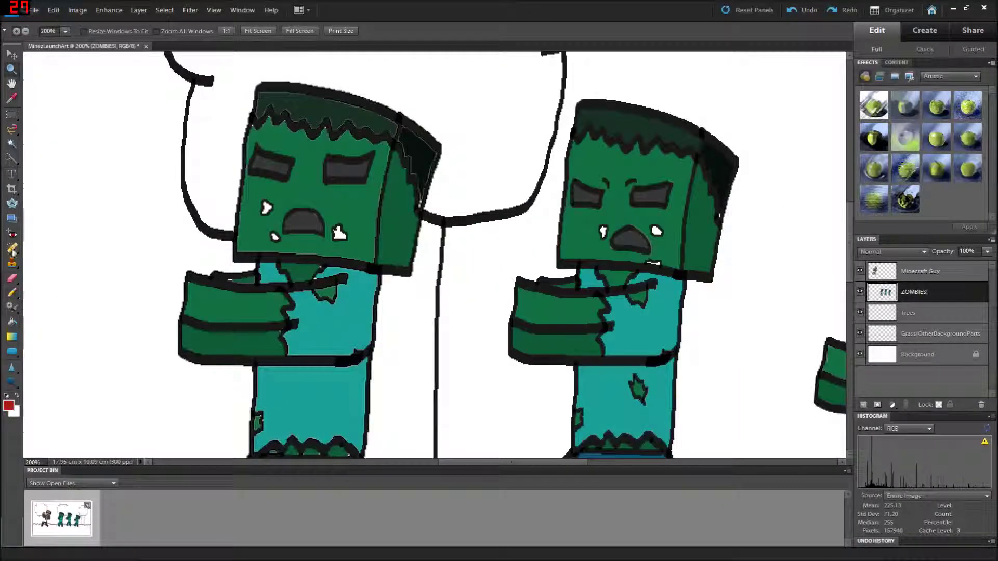
pyautogui.hscroll(5, 656, 235)
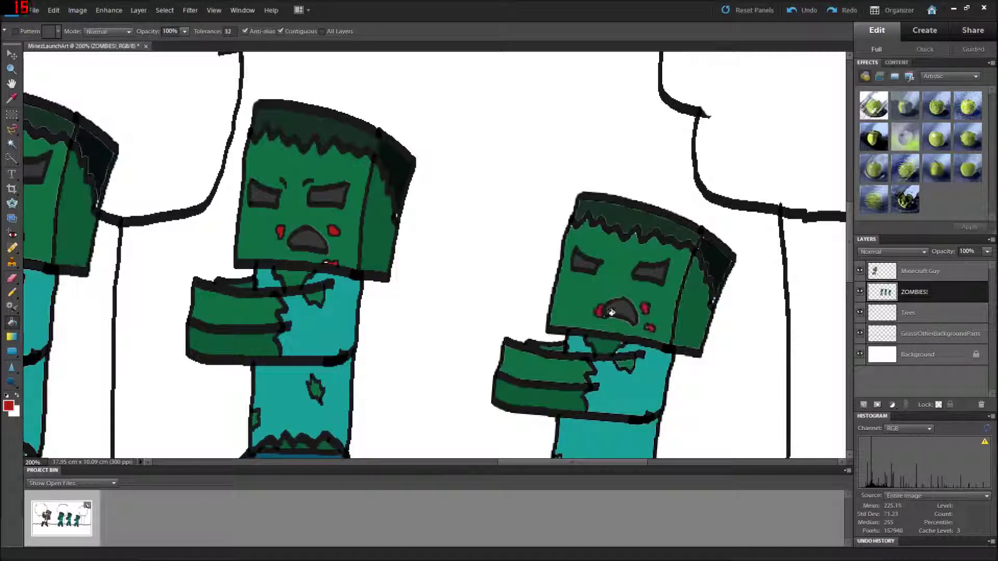
# Choose a green foreground colour and try filling with it on the ZOMBIES! and Trees layers
pyautogui.hotkey('ctrl', '0')
pyautogui.click(8, 406)
pyautogui.moveTo(520, 291); pyautogui.dragTo(524, 242)
pyautogui.click(605, 134)
pyautogui.press('k')
pyautogui.click(671, 365)
pyautogui.hotkey('ctrl', 'z')
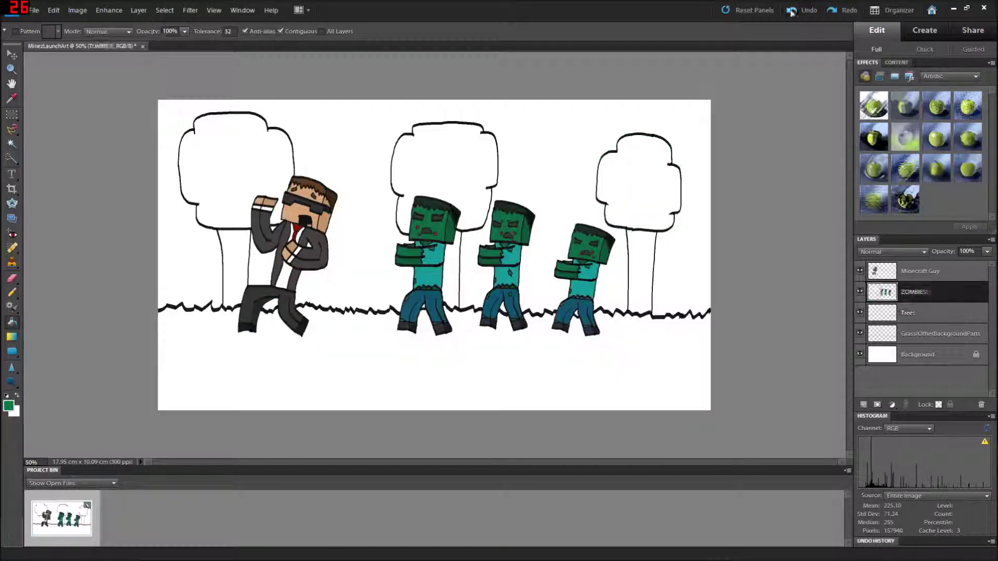
pyautogui.click(915, 312)
pyautogui.click(671, 365)
pyautogui.hotkey('ctrl', 'z')
# Select the three tree crowns and fill them with green on the ZOMBIES! layer
pyautogui.click(936, 333)
pyautogui.click(915, 291)
pyautogui.hotkey('alt', 'BackSpace')
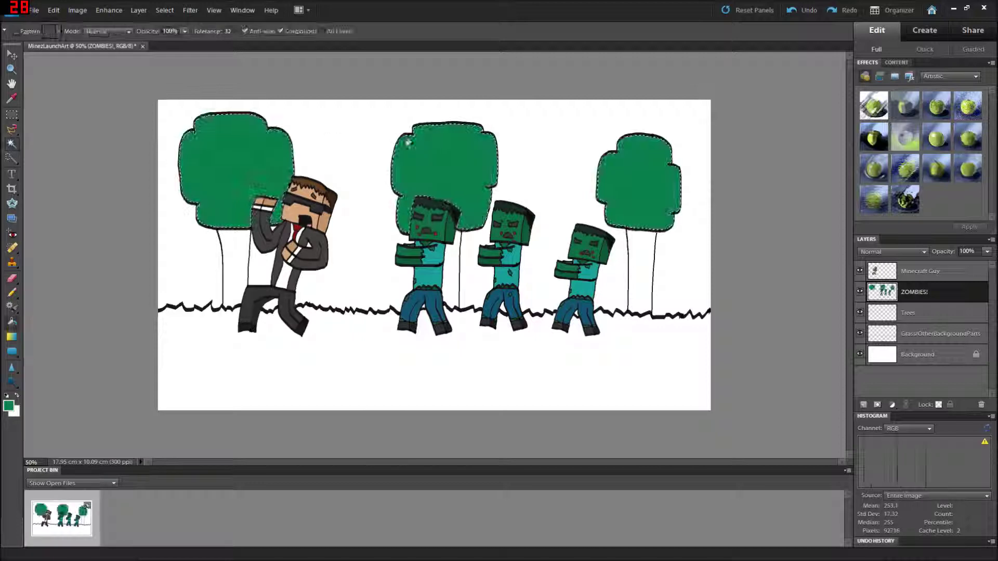
# Recolour the tree crowns with a purer green and fill the three trunks with brown #664213
pyautogui.click(8, 405)
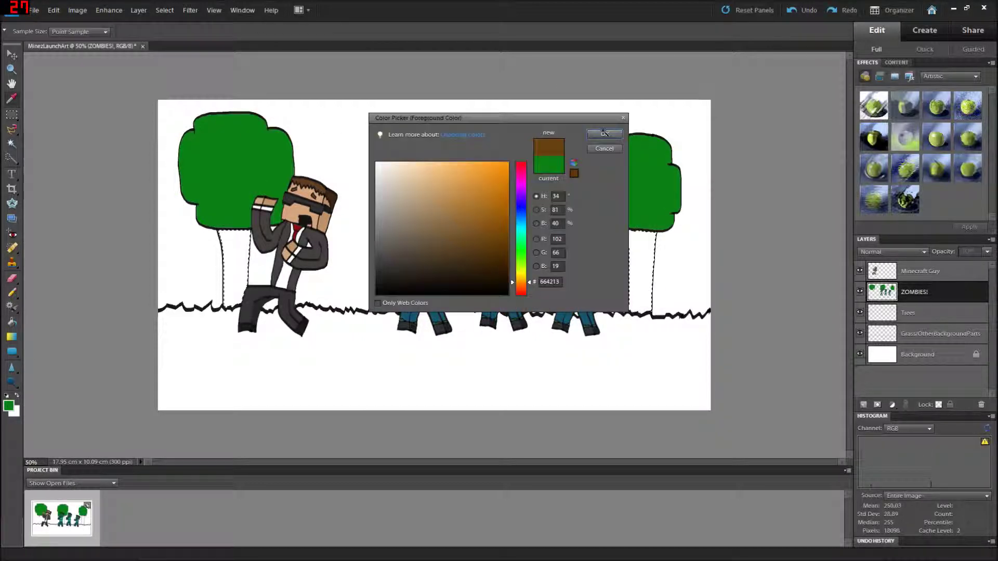
pyautogui.click(604, 134)
pyautogui.hotkey('alt', 'BackSpace')
# Fill the ground below the grass line with a green gradient, brighter in the middle, on the Grass/OtherBackgroundParts layer
pyautogui.click(8, 405)
pyautogui.click(519, 262)
pyautogui.click(605, 134)
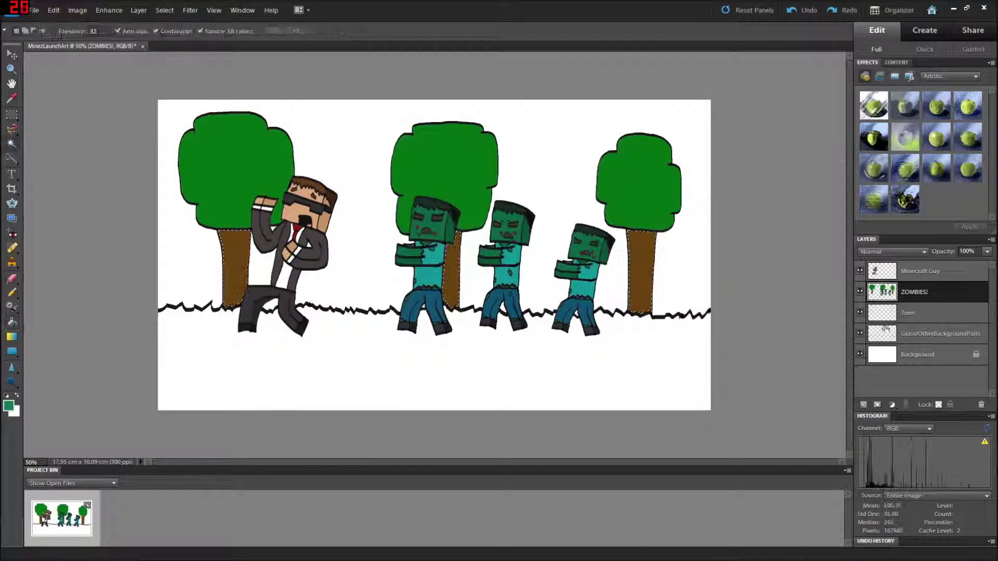
pyautogui.click(936, 333)
pyautogui.click(187, 337)
pyautogui.hotkey('ctrl', 'z')
pyautogui.click(187, 336)
pyautogui.click(9, 405)
pyautogui.click(604, 133)
pyautogui.click(11, 337)
pyautogui.moveTo(166, 364); pyautogui.dragTo(701, 364)
pyautogui.moveTo(513, 352); pyautogui.dragTo(724, 351)
pyautogui.hotkey('ctrl', 'd')
# Select the three tree trunks and shade them with a vertical brown gradient on the ZOMBIES! layer
pyautogui.press('i')
pyautogui.click(235, 265)
pyautogui.click(9, 405)
pyautogui.click(604, 134)
pyautogui.click(11, 143)
pyautogui.click(235, 265)
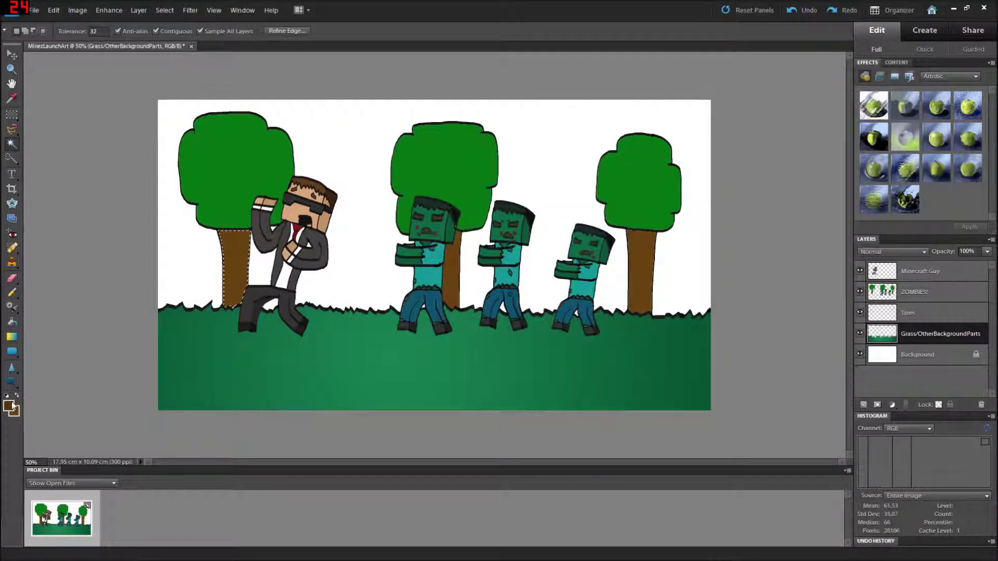
pyautogui.click(915, 292)
pyautogui.click(640, 270)
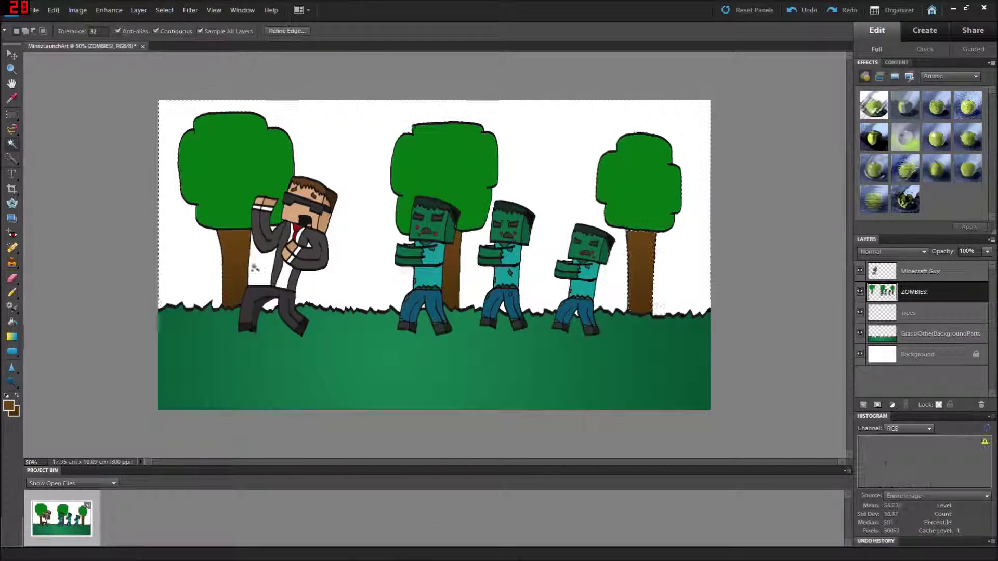
# Choose a medium blue foreground colour and fill the selected white sky with it on the ZOMBIES! layer
pyautogui.press('d')
pyautogui.click(9, 405)
pyautogui.click(487, 207)
pyautogui.click(605, 134)
pyautogui.hotkey('alt', 'BackSpace')
# Apply a vertical blue gradient to the sky selection and deselect it
pyautogui.click(11, 144)
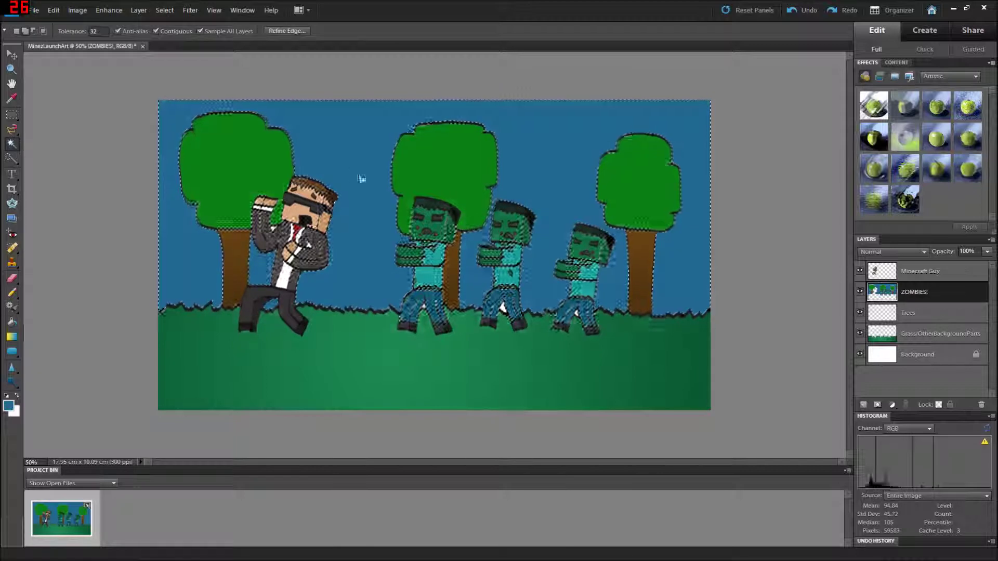
pyautogui.click(9, 406)
pyautogui.click(605, 134)
pyautogui.press('g')
pyautogui.moveTo(368, 100); pyautogui.dragTo(367, 179)
pyautogui.hotkey('ctrl', 'd')
pyautogui.press('w')
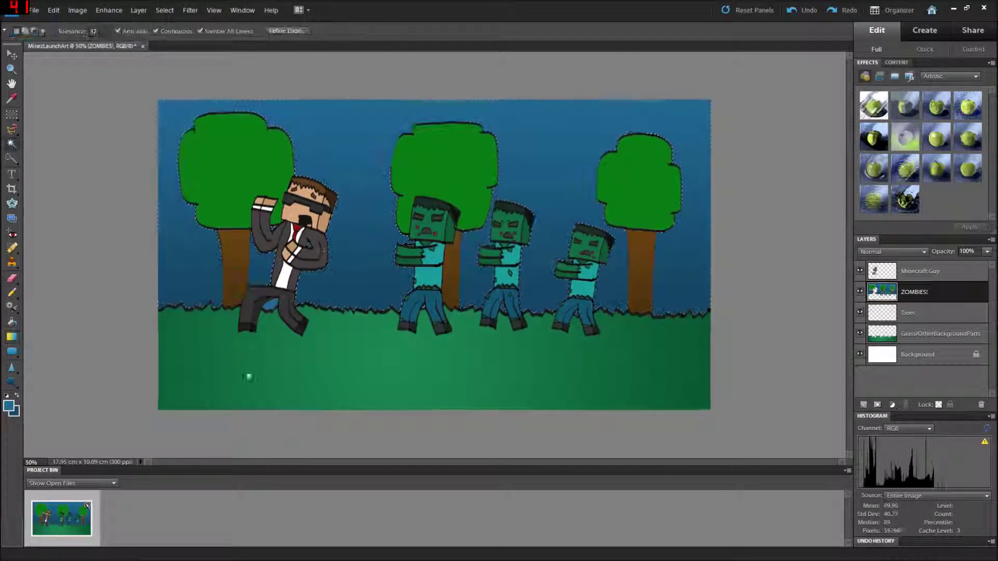
# Choose an orange foreground colour, set the Brush size to 500 px and make the ZOMBIES! layer active
pyautogui.press('b')
pyautogui.click(9, 405)
pyautogui.click(485, 183)
pyautogui.click(605, 134)
pyautogui.hotkey('alt', '[')
pyautogui.hotkey('alt', '[')
pyautogui.hotkey('alt', '[')
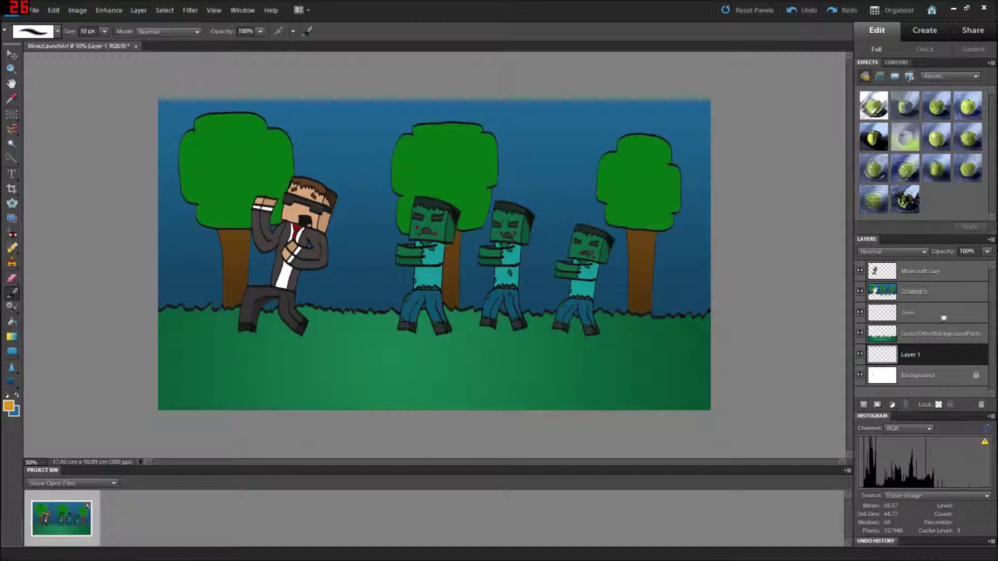
pyautogui.click(915, 292)
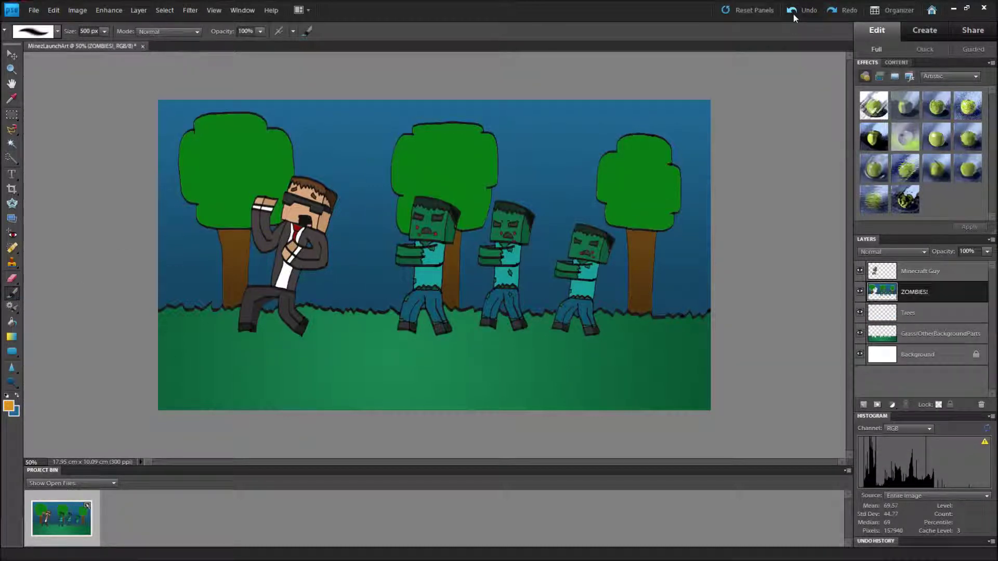
# Add a new layer and try an orange brush stroke between the running character and the first zombie
pyautogui.click(863, 405)
pyautogui.moveTo(343, 280); pyautogui.dragTo(395, 250)
pyautogui.hotkey('ctrl', 'z')
# Place Layer 1 above ZOMBIES! and Trees below Grass/OtherBackgroundParts, and try another orange brush stroke beside the running character
pyautogui.moveTo(909, 291)
pyautogui.mouseDown()
pyautogui.moveTo(910, 312)
pyautogui.moveTo(910, 285)
pyautogui.mouseUp()
pyautogui.click(867, 355)
pyautogui.hotkey('ctrl', ']')
pyautogui.hotkey('ctrl', ']')
pyautogui.moveTo(354, 276); pyautogui.dragTo(375, 260)
pyautogui.hotkey('ctrl', 'z')
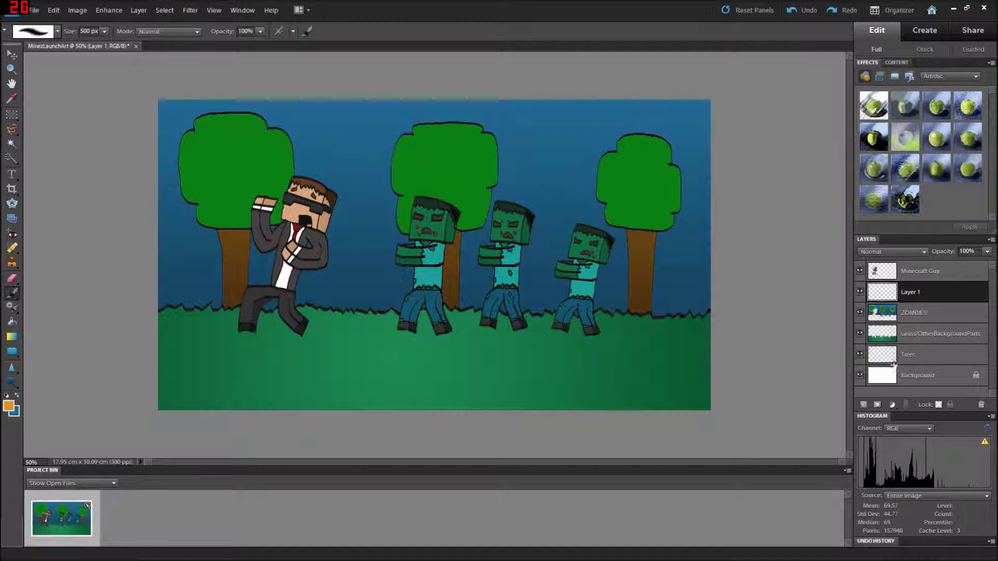
# Add a text box above all layers across the upper sky and enter the title MINEZ
pyautogui.hotkey('ctrl', ']')
pyautogui.press('d')
pyautogui.press('t')
pyautogui.moveTo(271, 107); pyautogui.dragTo(622, 176)
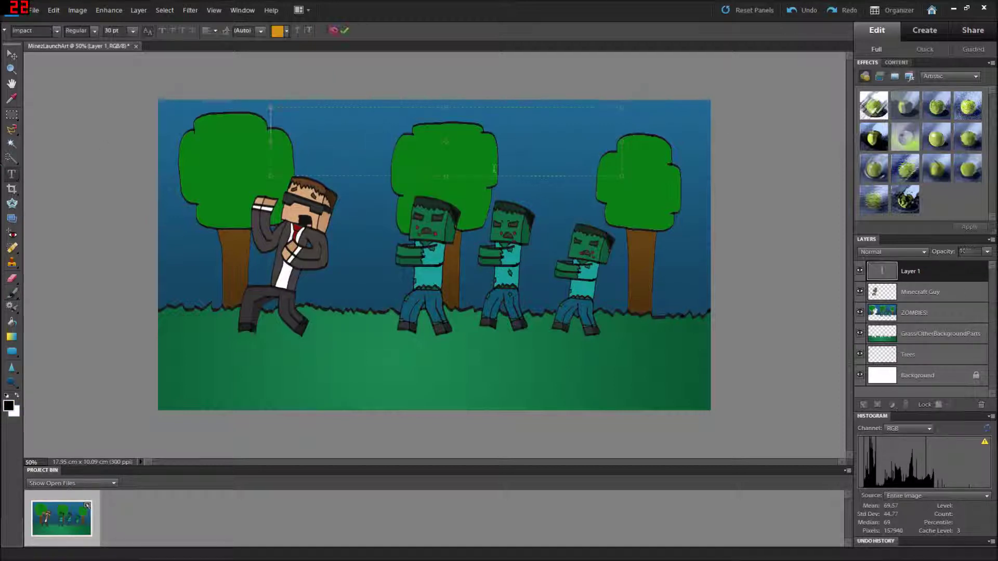
pyautogui.write('MINEZ')
# Format the whole MINEZ title in white at 72 pt
pyautogui.hotkey('ctrl', 'a')
pyautogui.click(277, 30)
pyautogui.click(605, 134)
pyautogui.click(132, 31)
pyautogui.click(117, 174)
# Colour the final Z of the MINEZ title dark red and commit the text
pyautogui.click(278, 30)
pyautogui.click(509, 208)
pyautogui.click(604, 135)
pyautogui.click(127, 311)
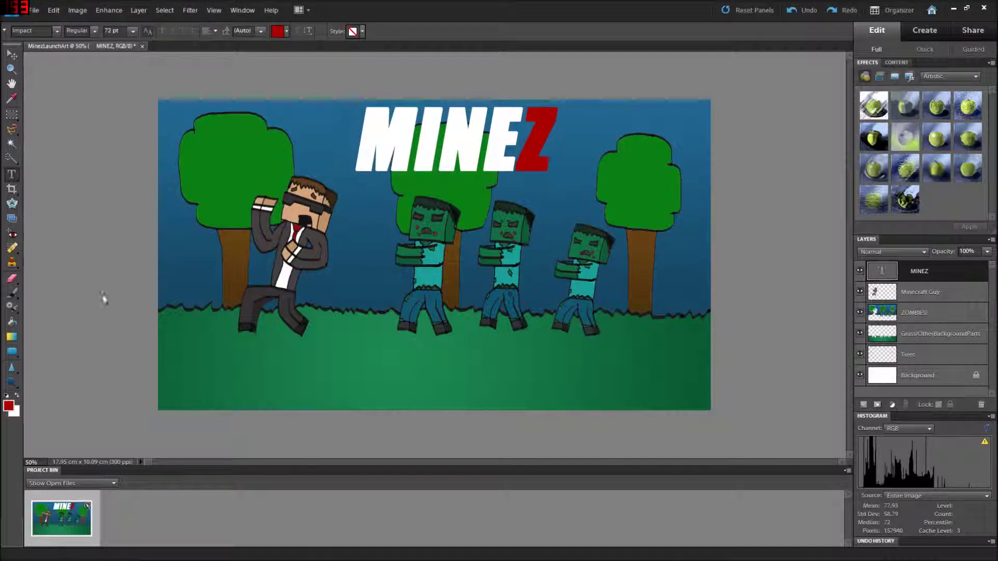
# Add a text box on the grass below the characters reading "Fight The Dead..." and make its text white
pyautogui.moveTo(288, 355); pyautogui.dragTo(609, 398)
pyautogui.write('Fight The Dead...')
pyautogui.hotkey('ctrl', 'a')
pyautogui.click(278, 30)
# Set the "Fight The Dead..." text to 30 pt and centre it in its text box
pyautogui.click(133, 30)
pyautogui.click(120, 126)
pyautogui.click(133, 30)
pyautogui.click(119, 136)
pyautogui.hotkey('ctrl', 'shift', 'c')
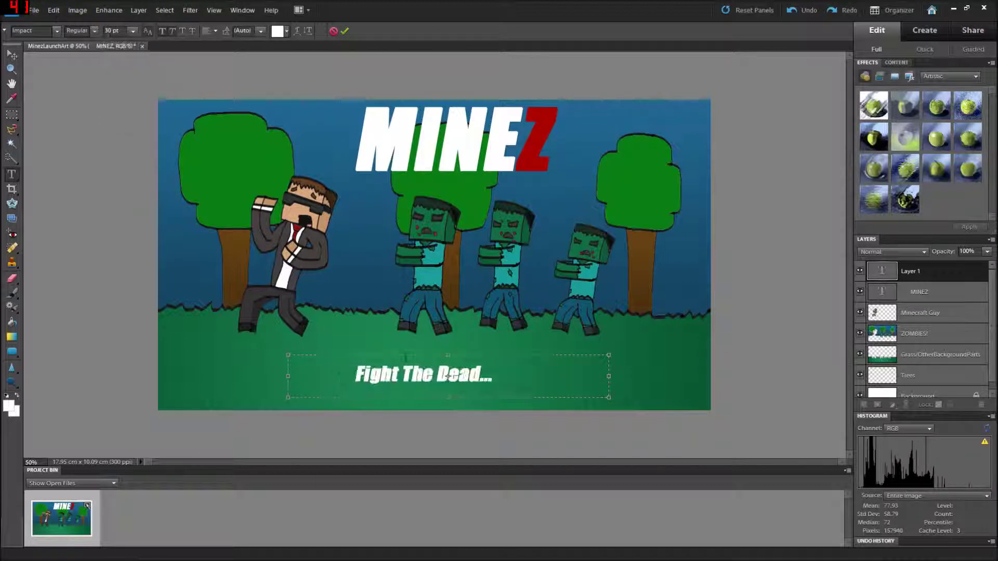
# Move "Fight The Dead..." slightly down and the MINEZ title slightly left, and deselect the text layers
pyautogui.click(11, 55)
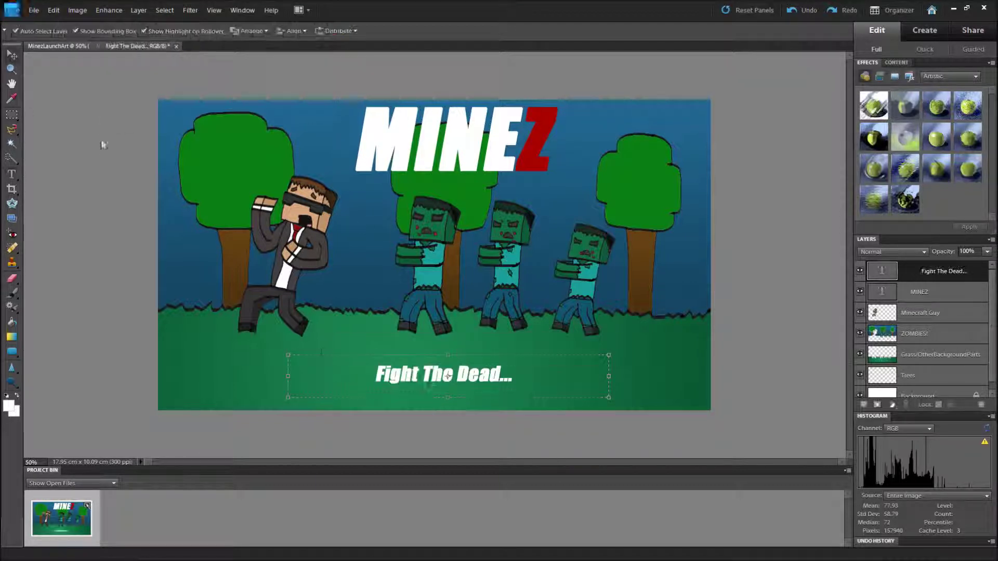
pyautogui.moveTo(444, 373); pyautogui.dragTo(444, 388)
pyautogui.moveTo(476, 152); pyautogui.dragTo(468, 152)
pyautogui.click(77, 319)
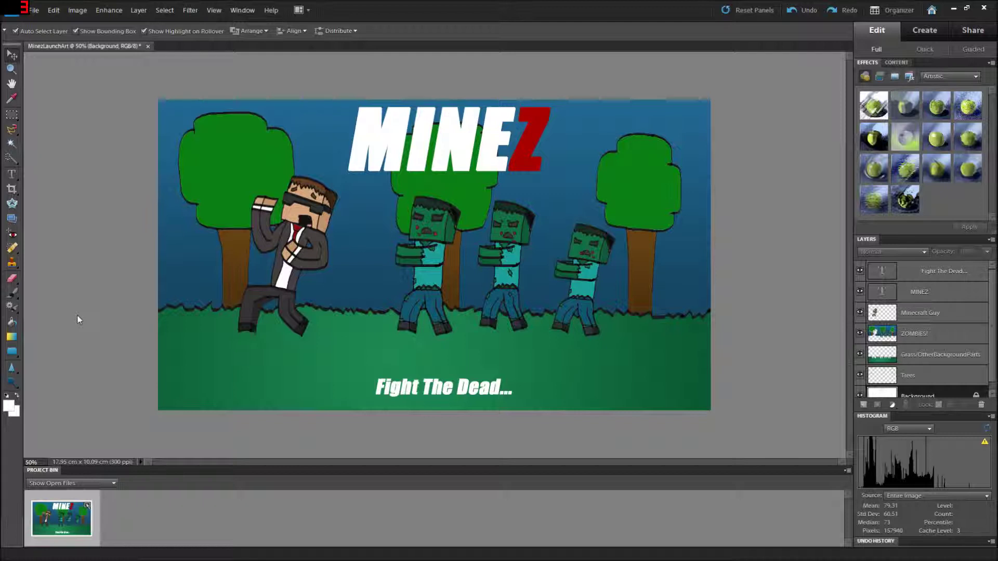